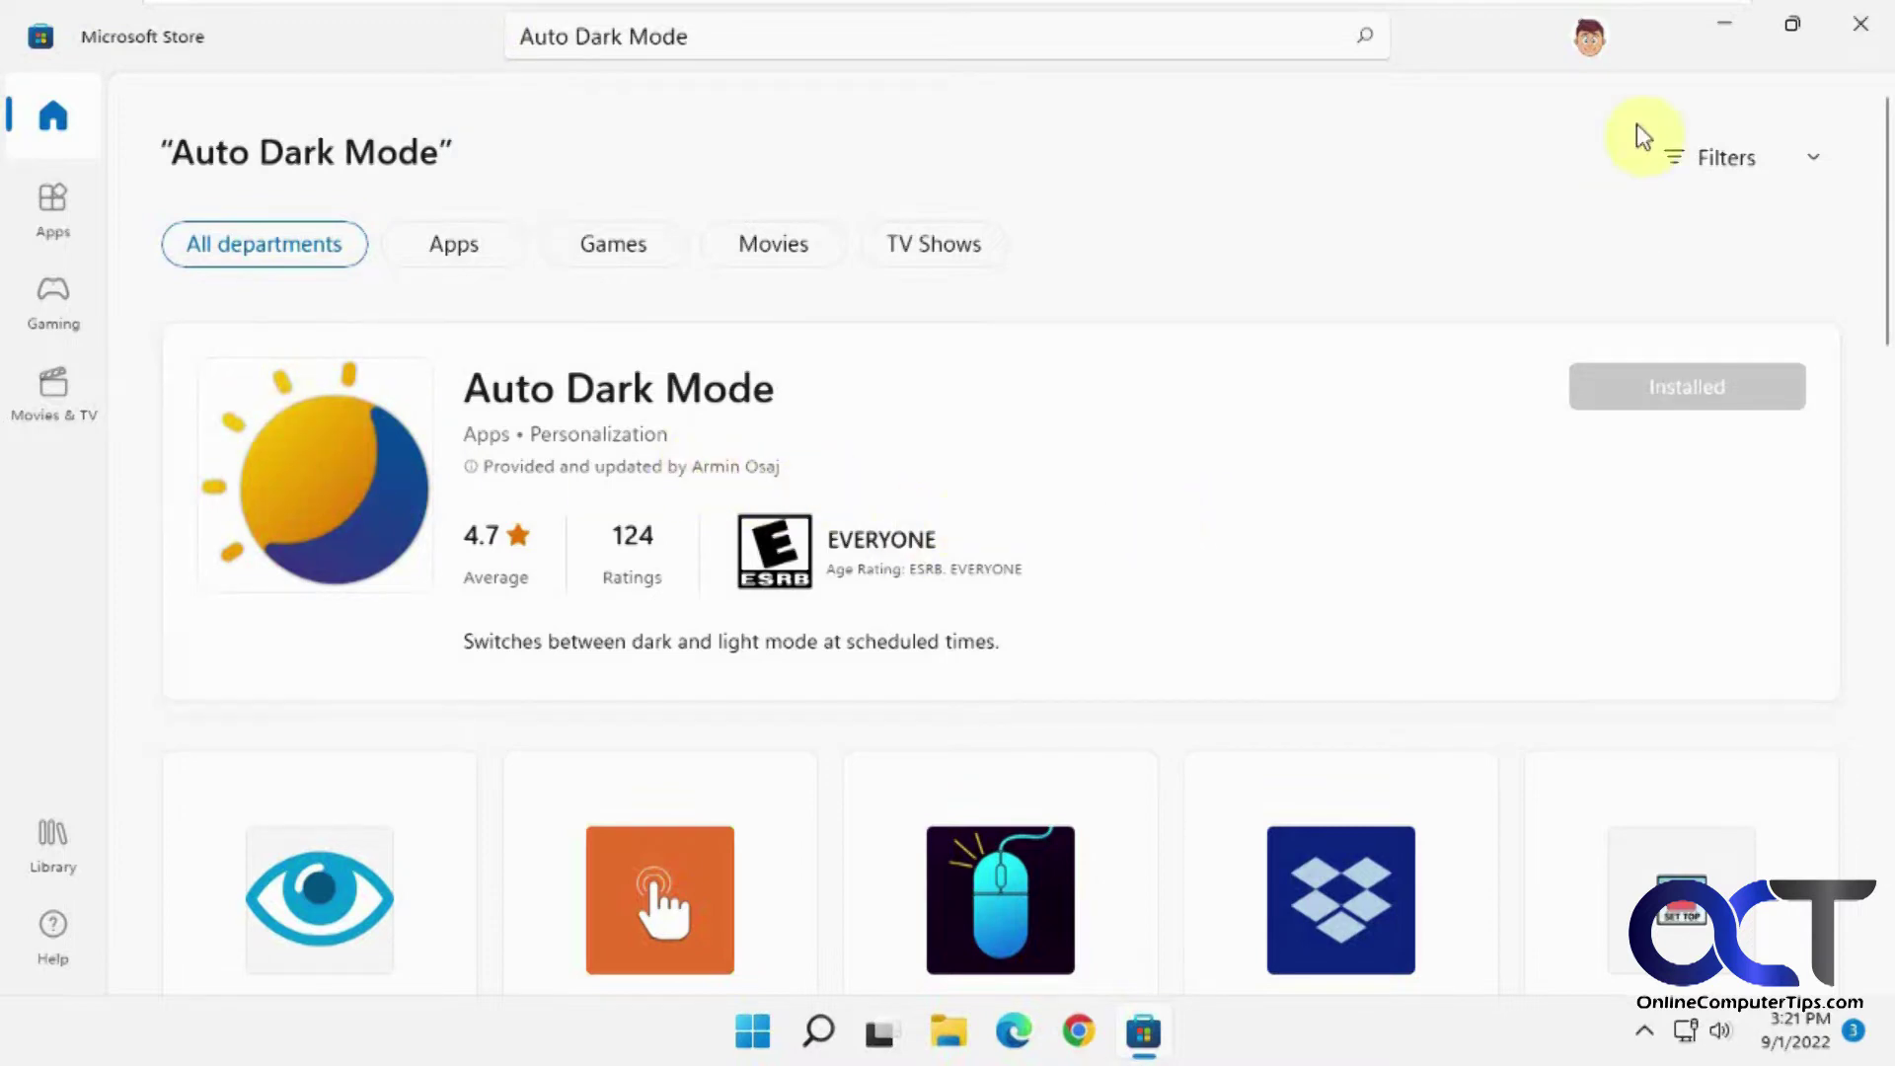
# Launch Auto Dark Mode from All apps and go to its Switch Modes page.
pyautogui.click(1723, 26)
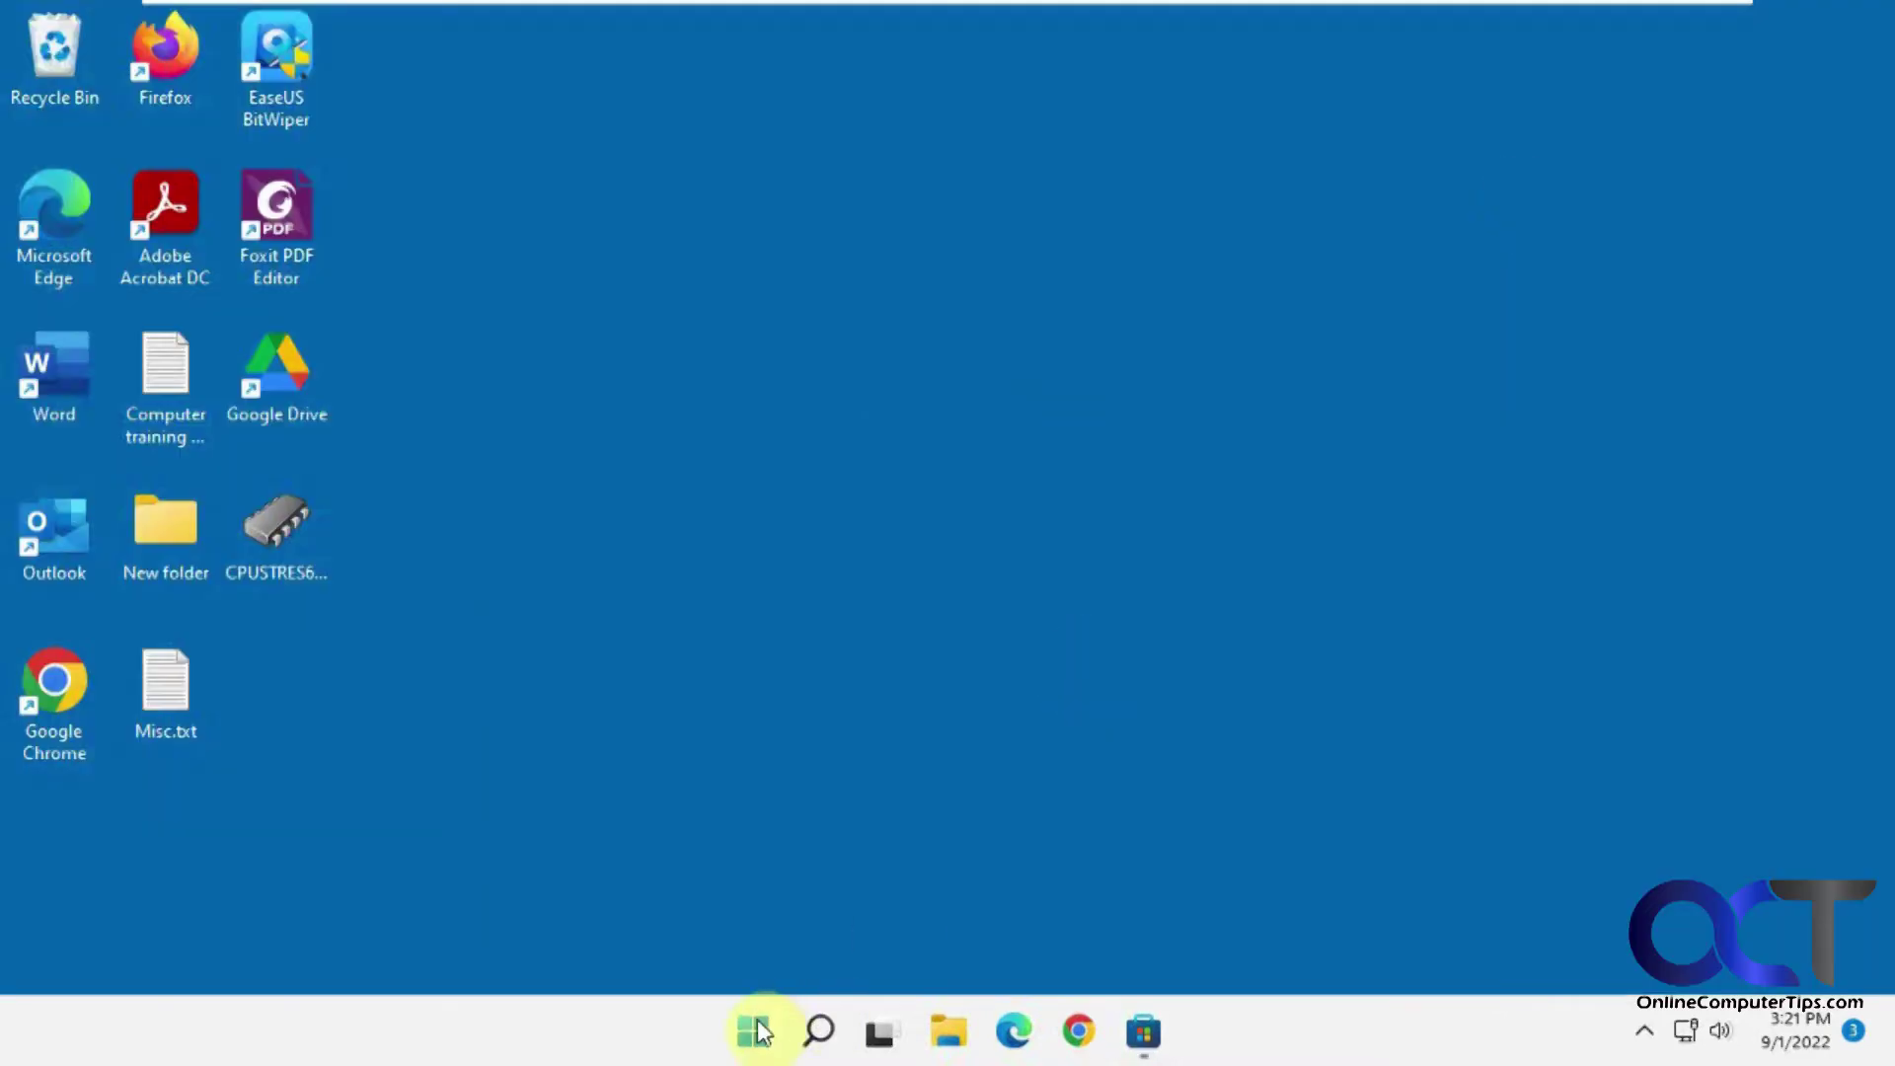
pyautogui.click(753, 1031)
pyautogui.click(1283, 243)
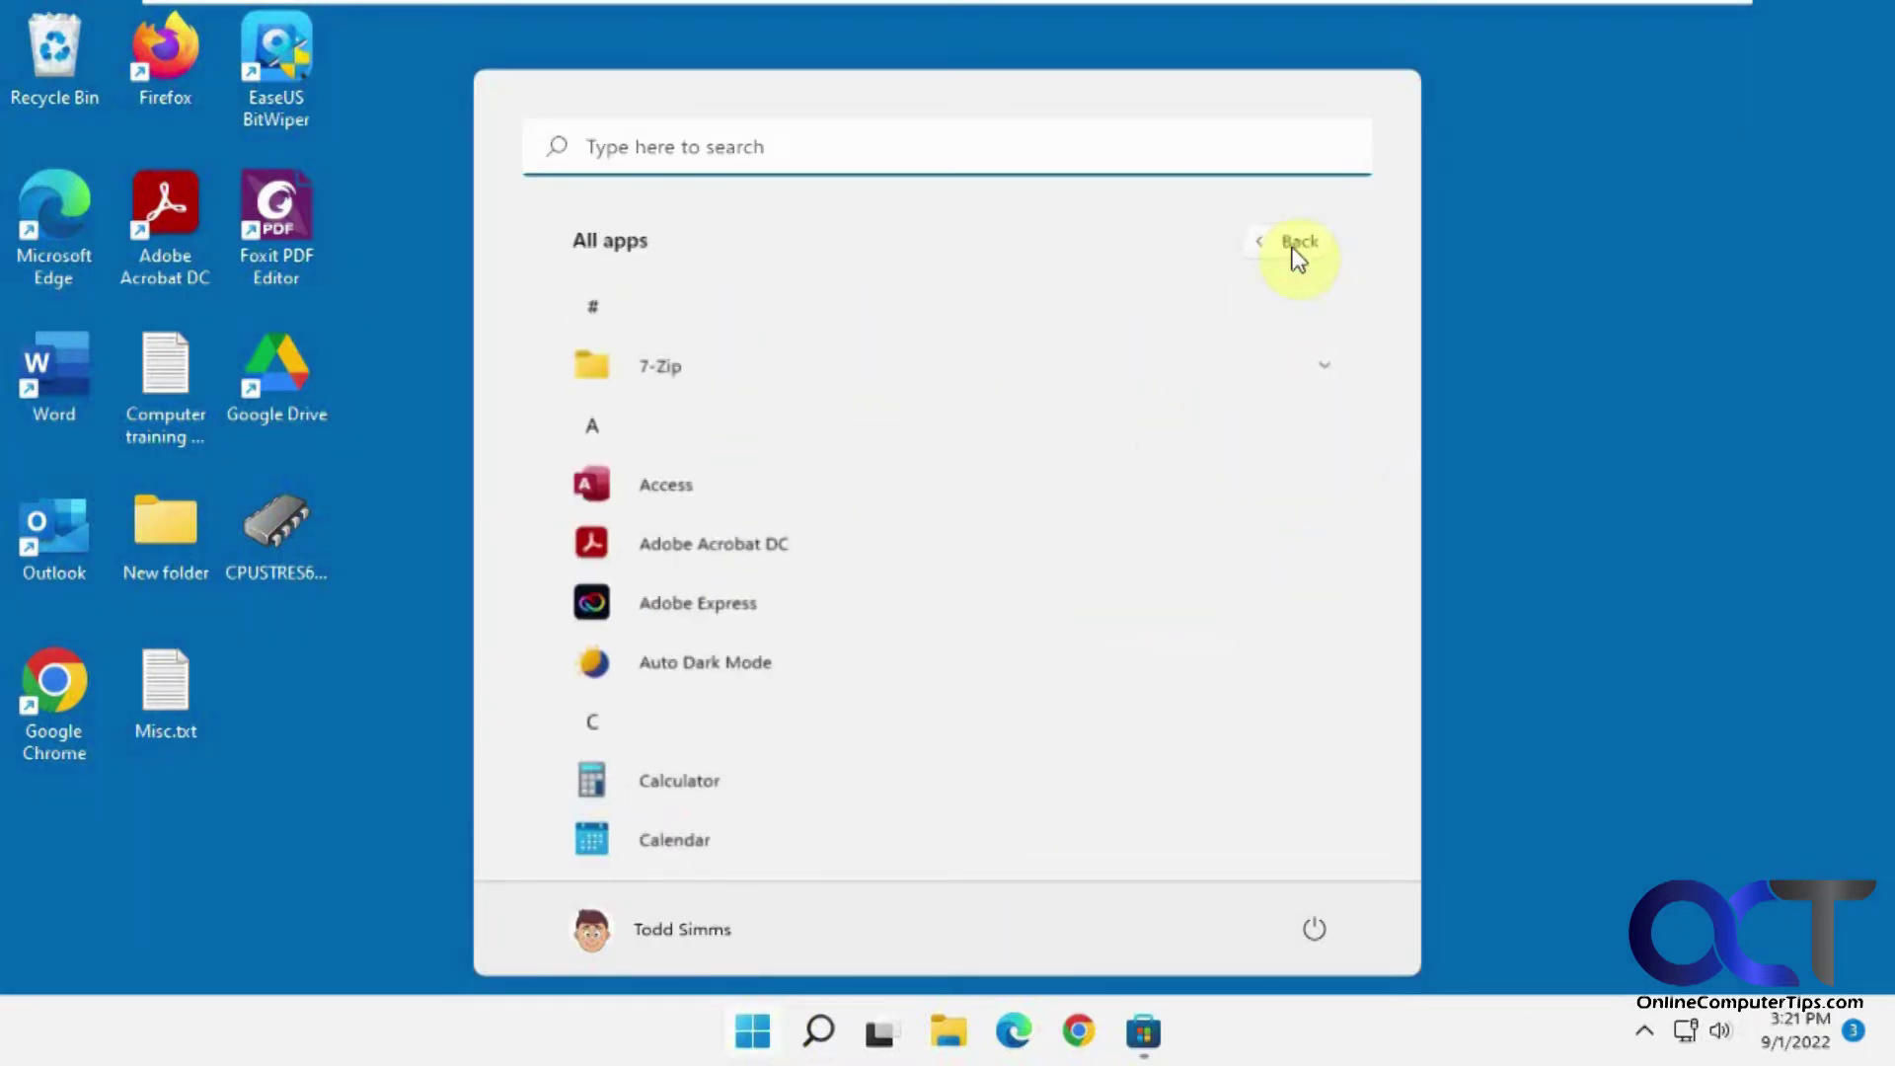
pyautogui.click(736, 667)
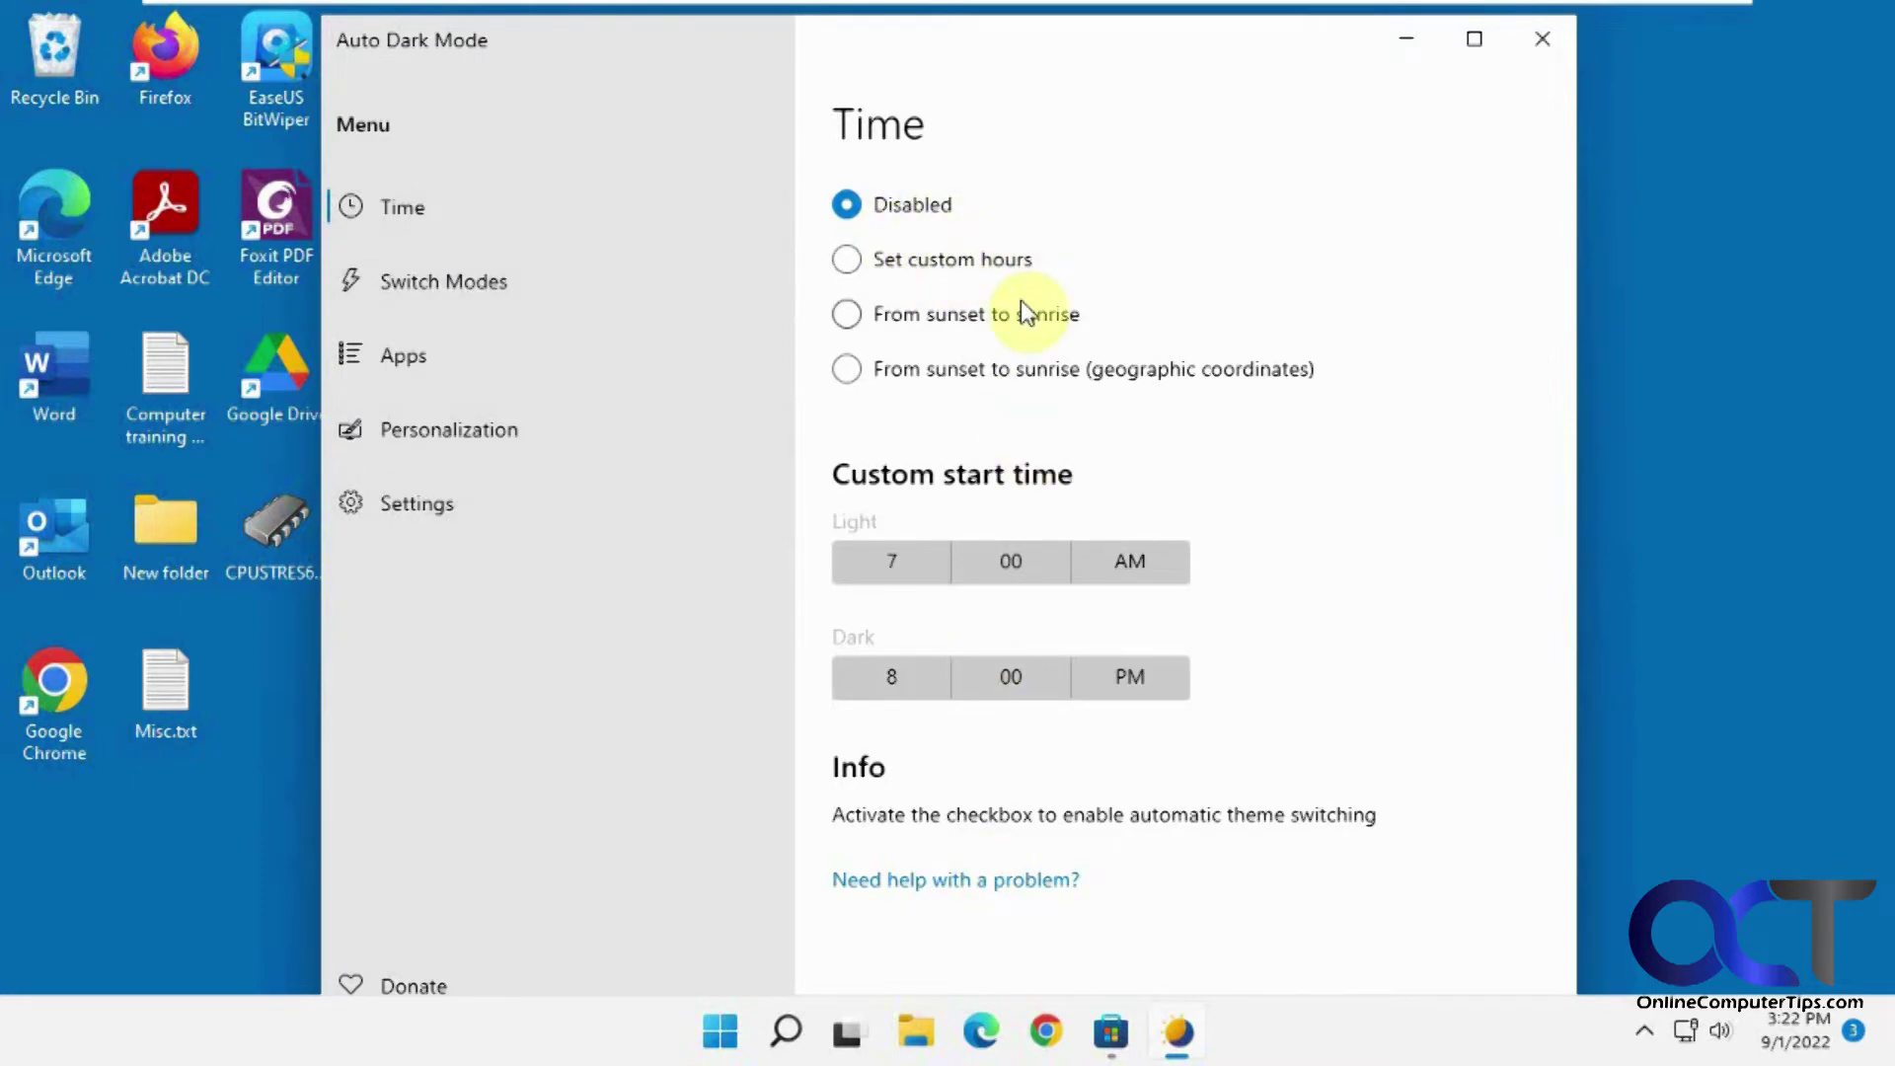
pyautogui.click(463, 281)
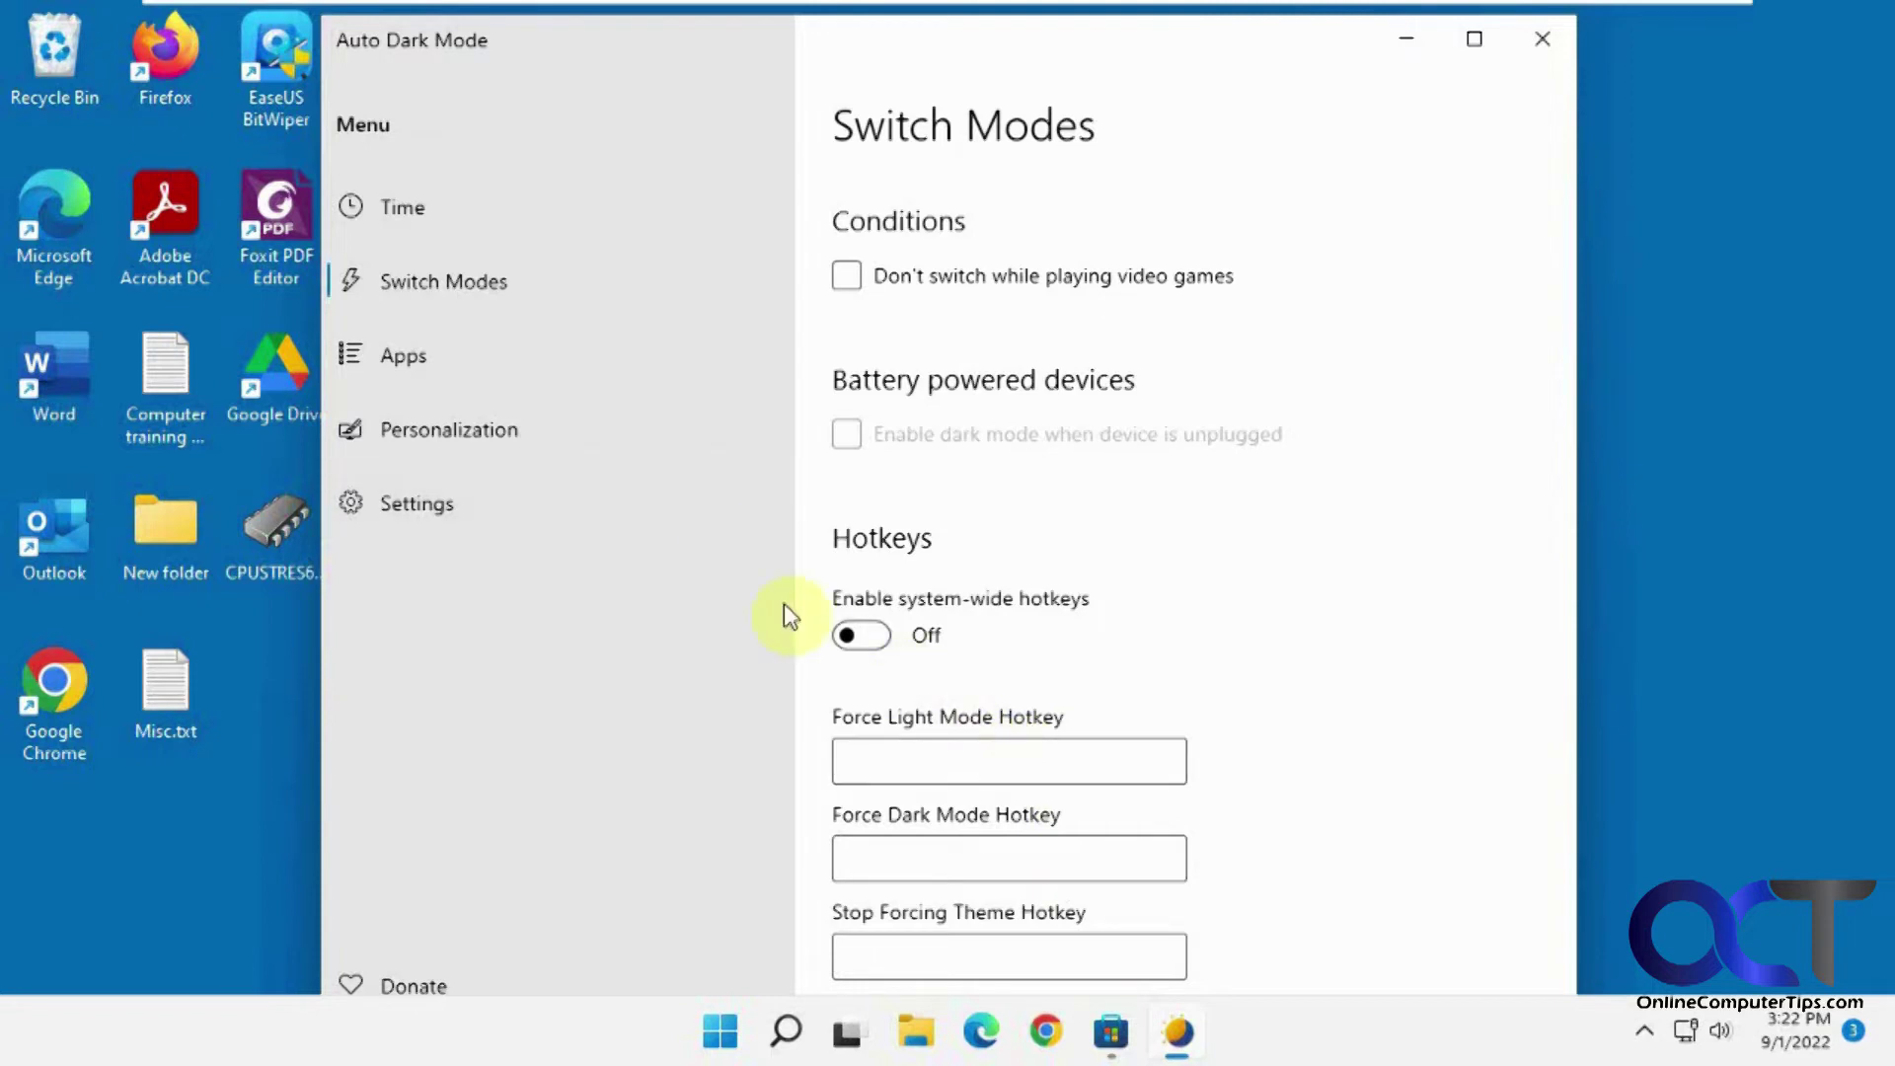
# Review the Apps, System and Office theme choices, keeping Adapt to system, Adapt to system and Disabled.
pyautogui.click(439, 376)
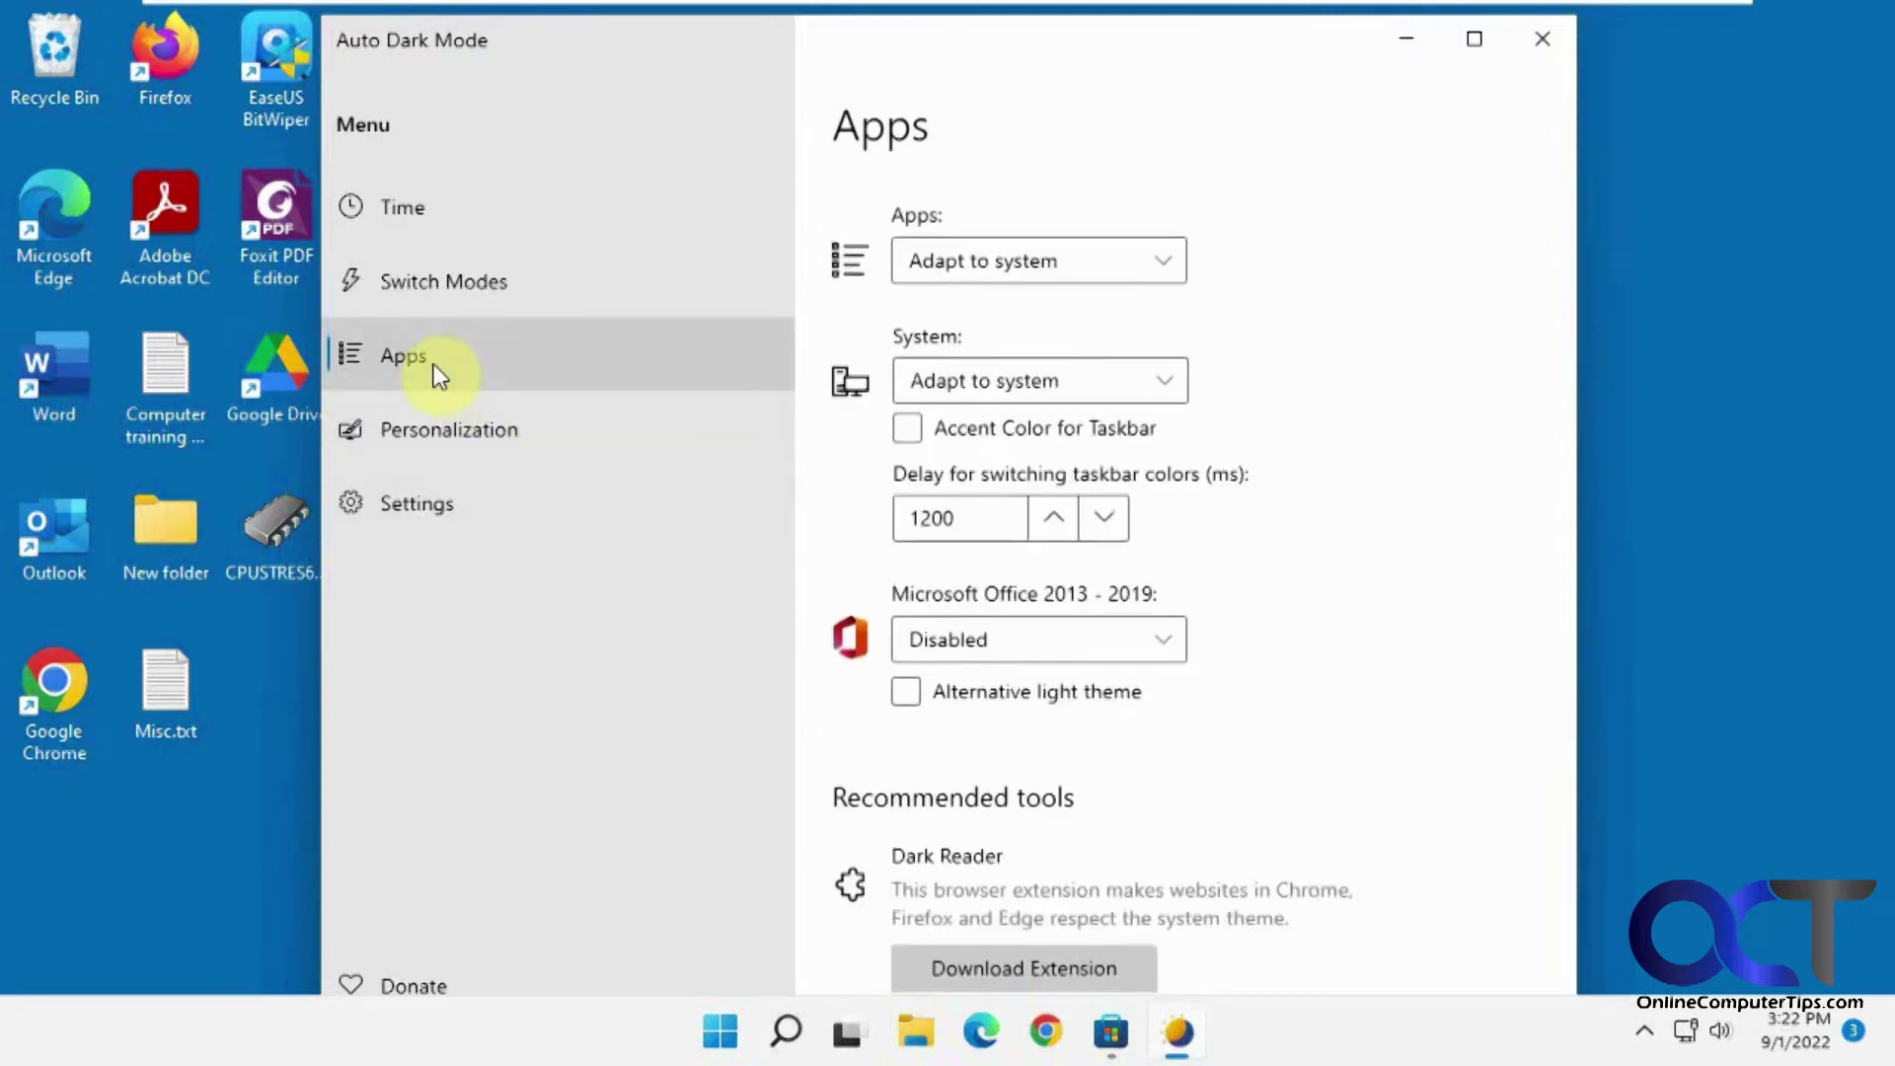
pyautogui.click(1164, 264)
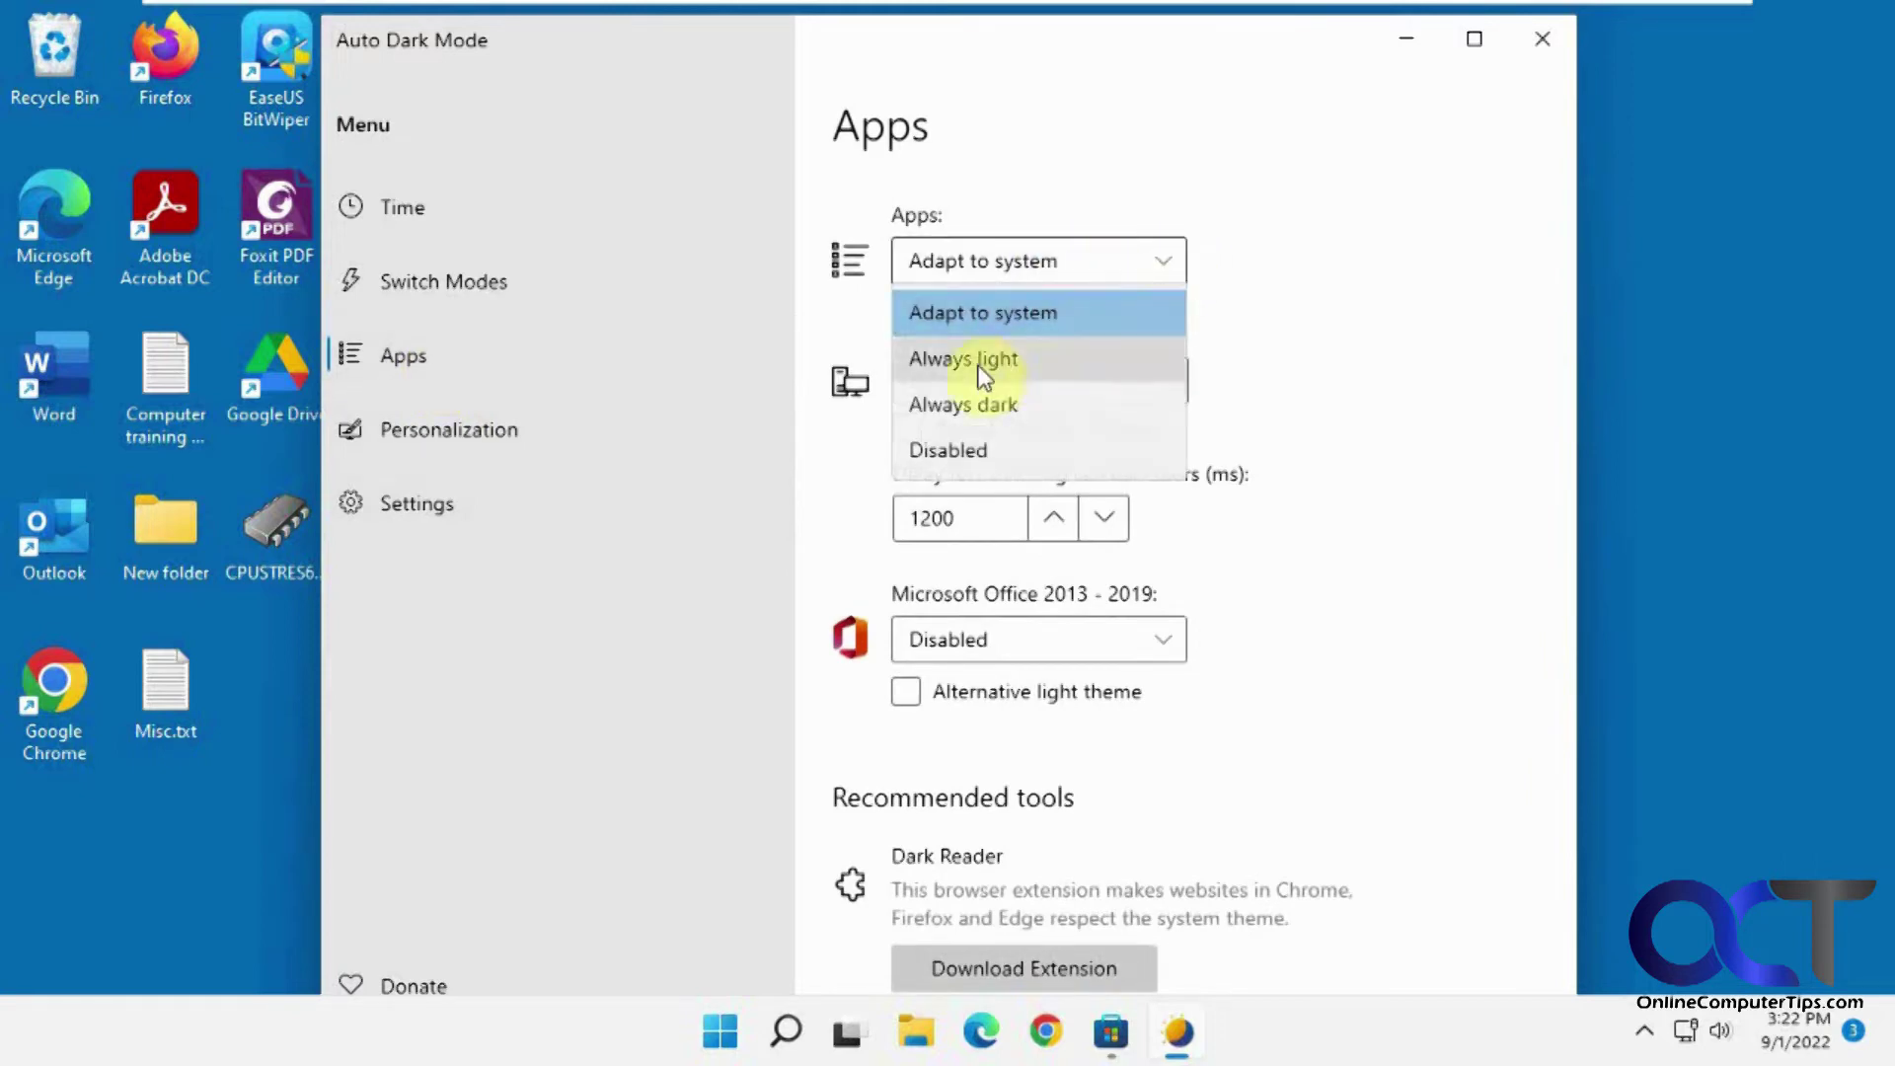
pyautogui.click(1346, 389)
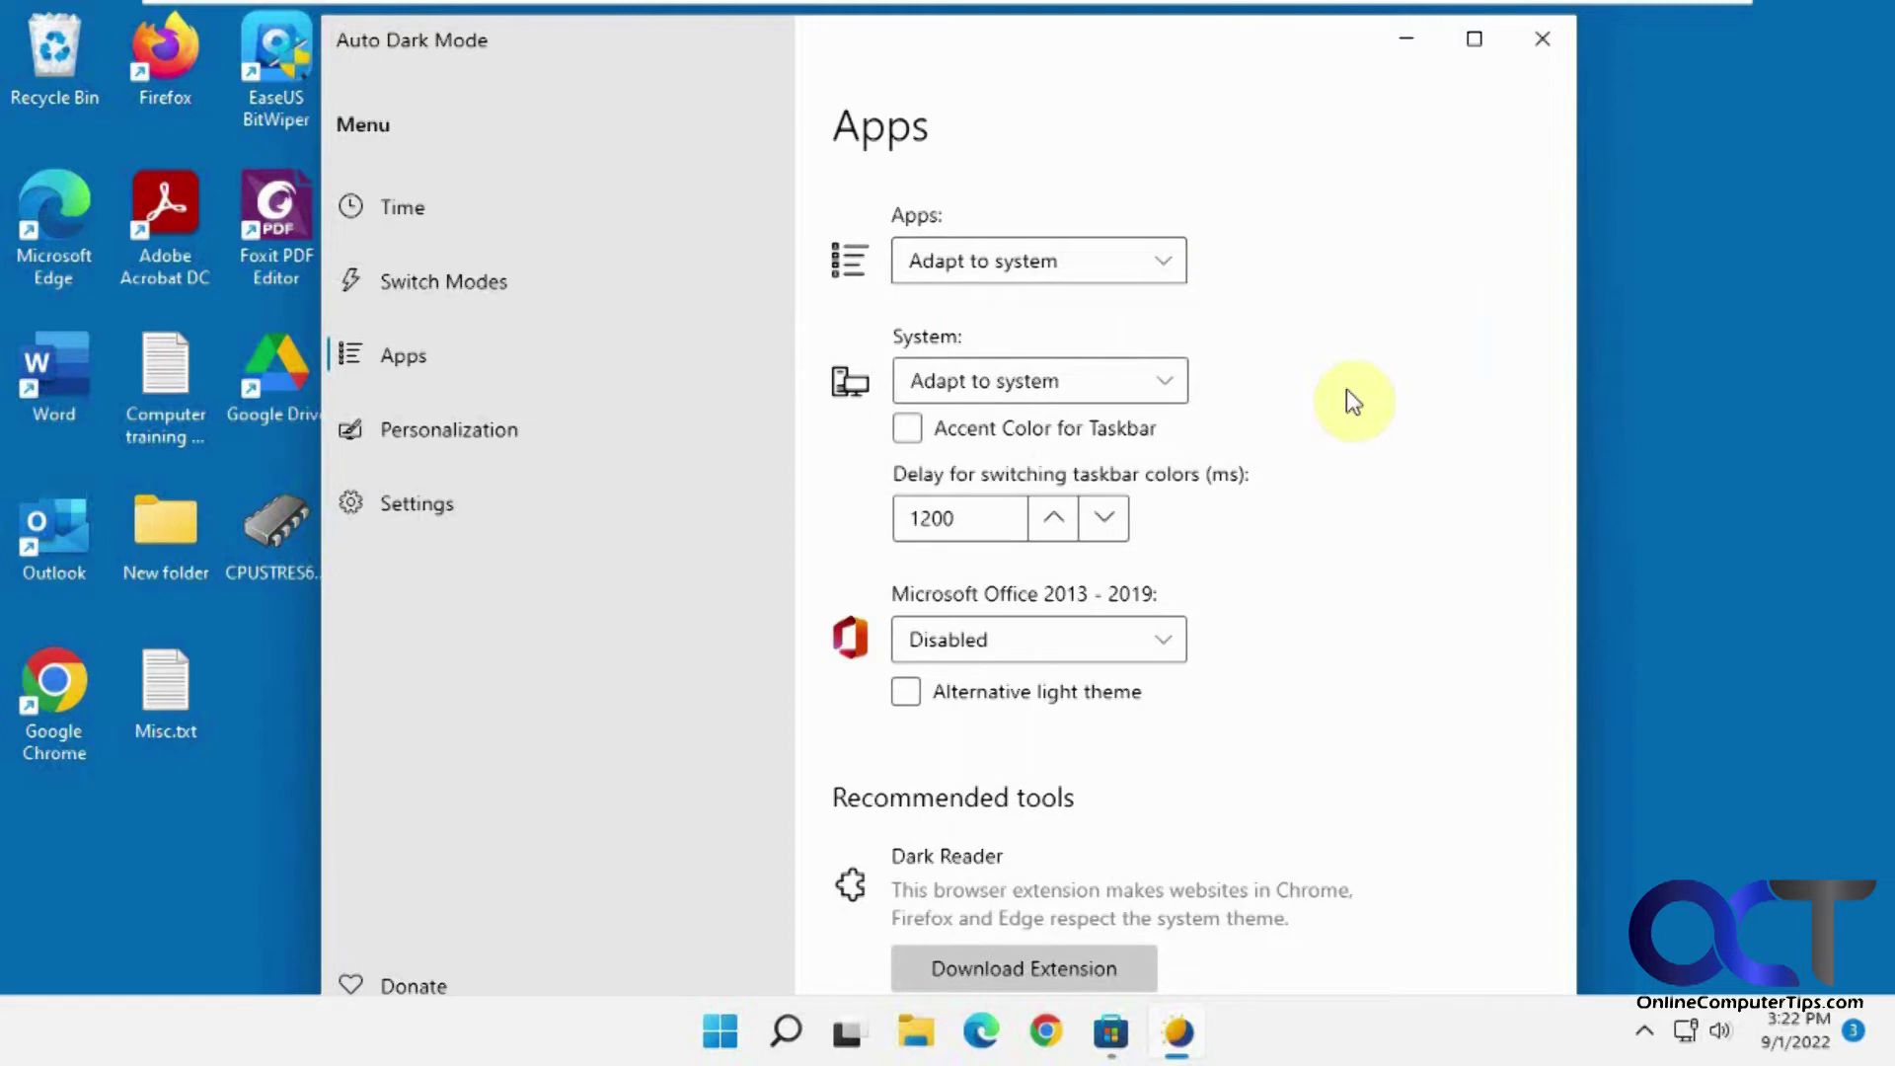
pyautogui.click(1184, 391)
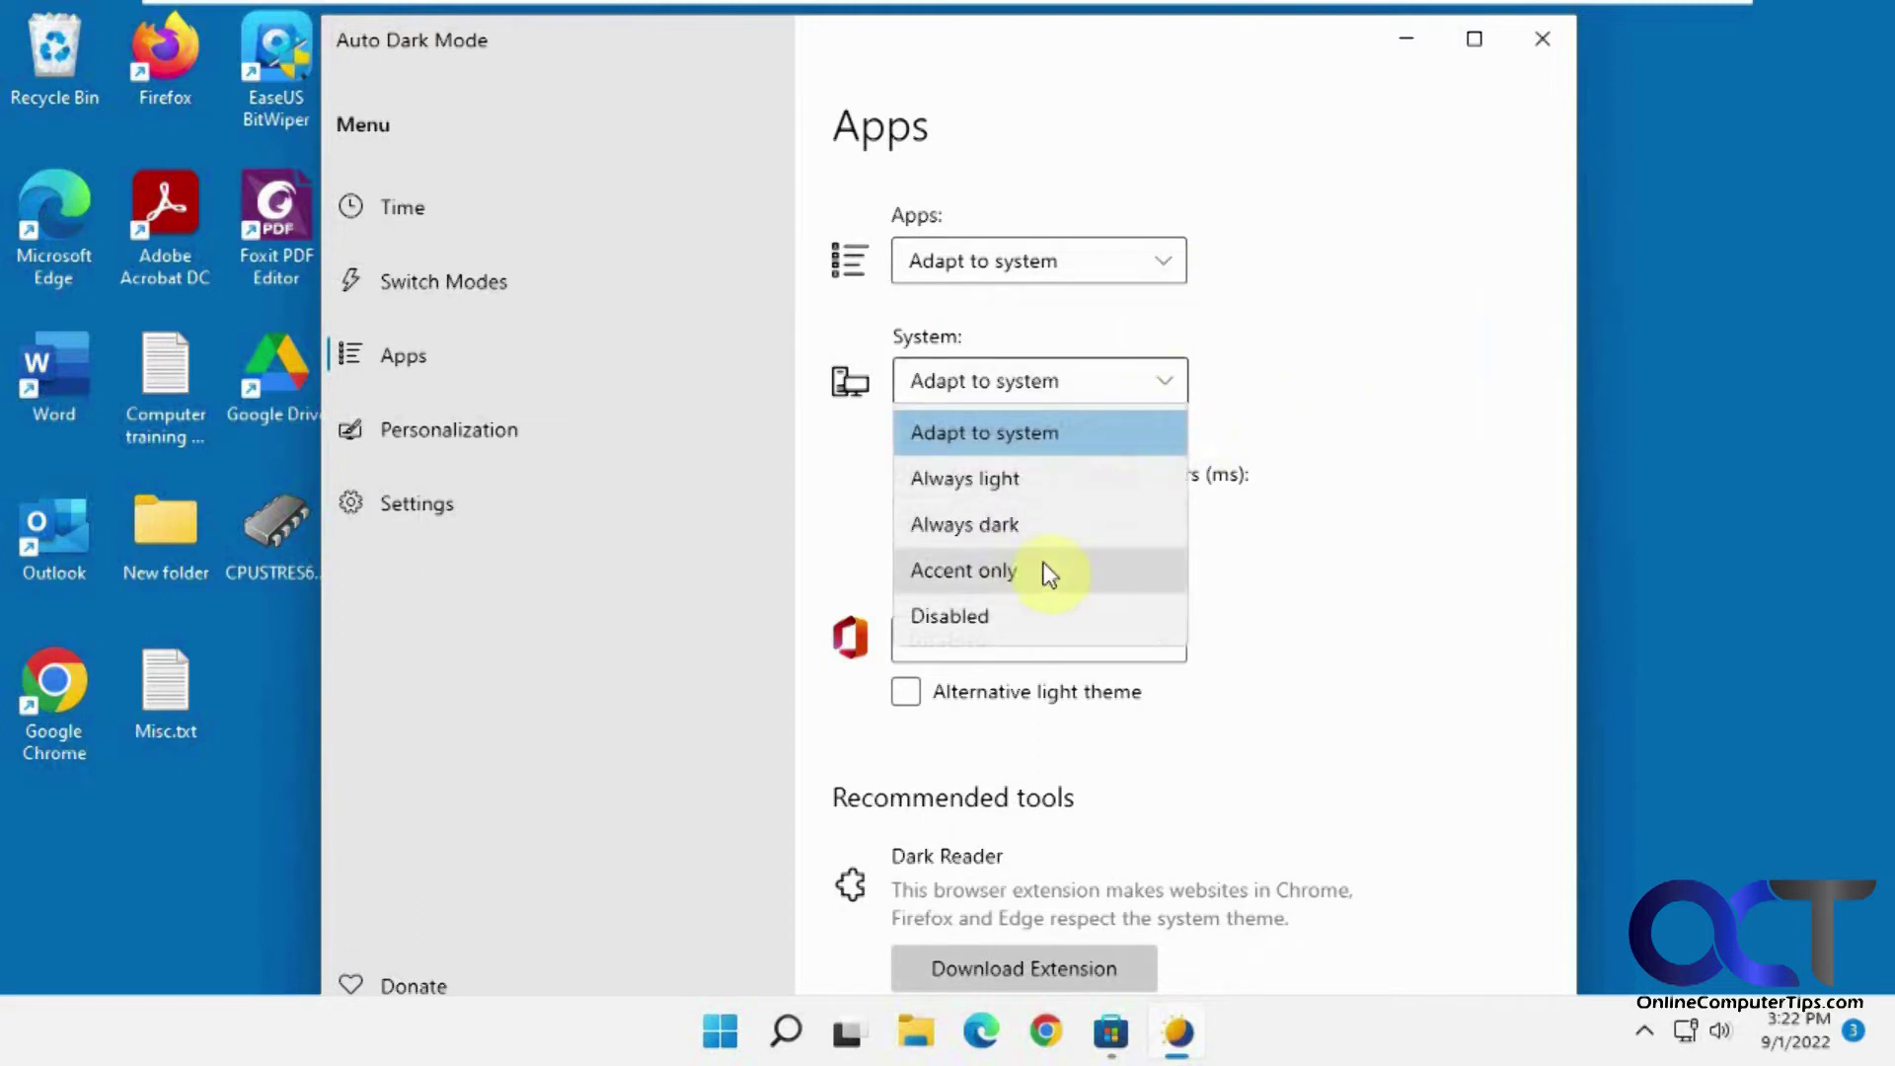
pyautogui.click(1290, 577)
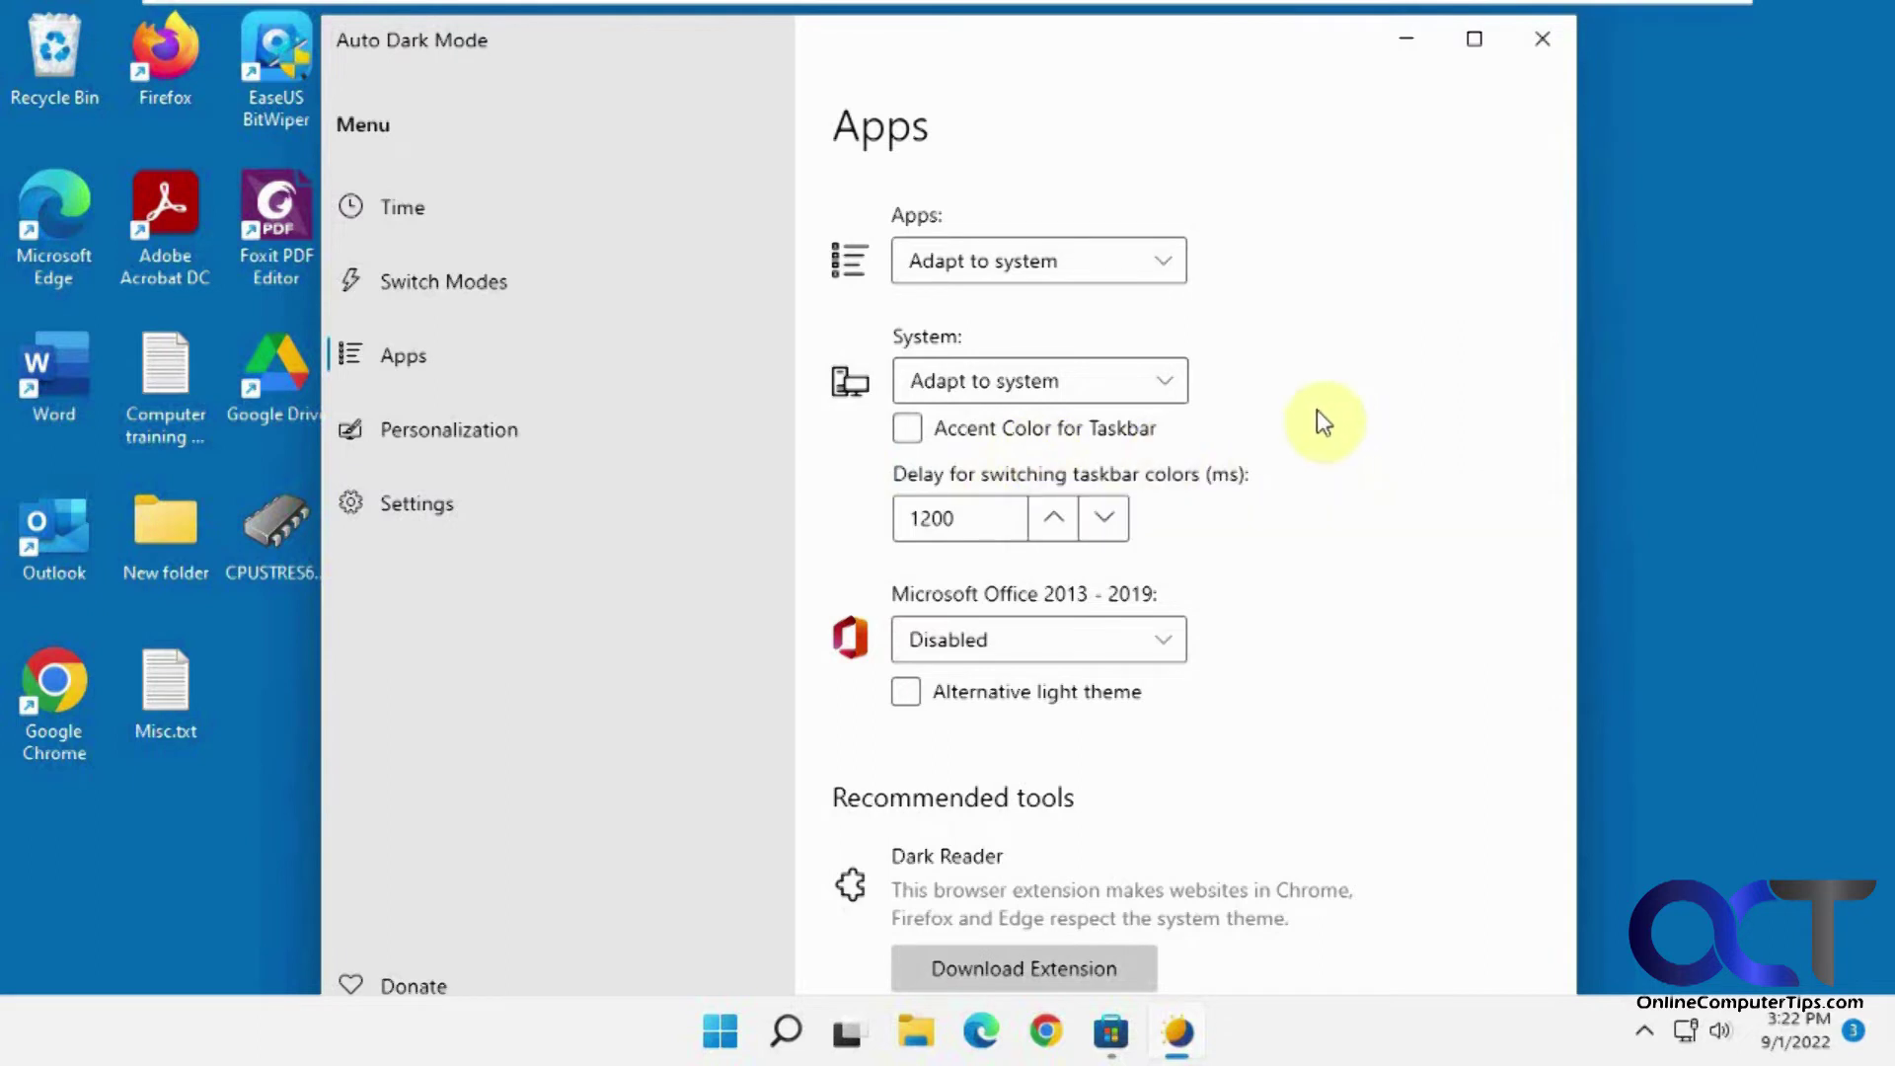
pyautogui.click(1173, 653)
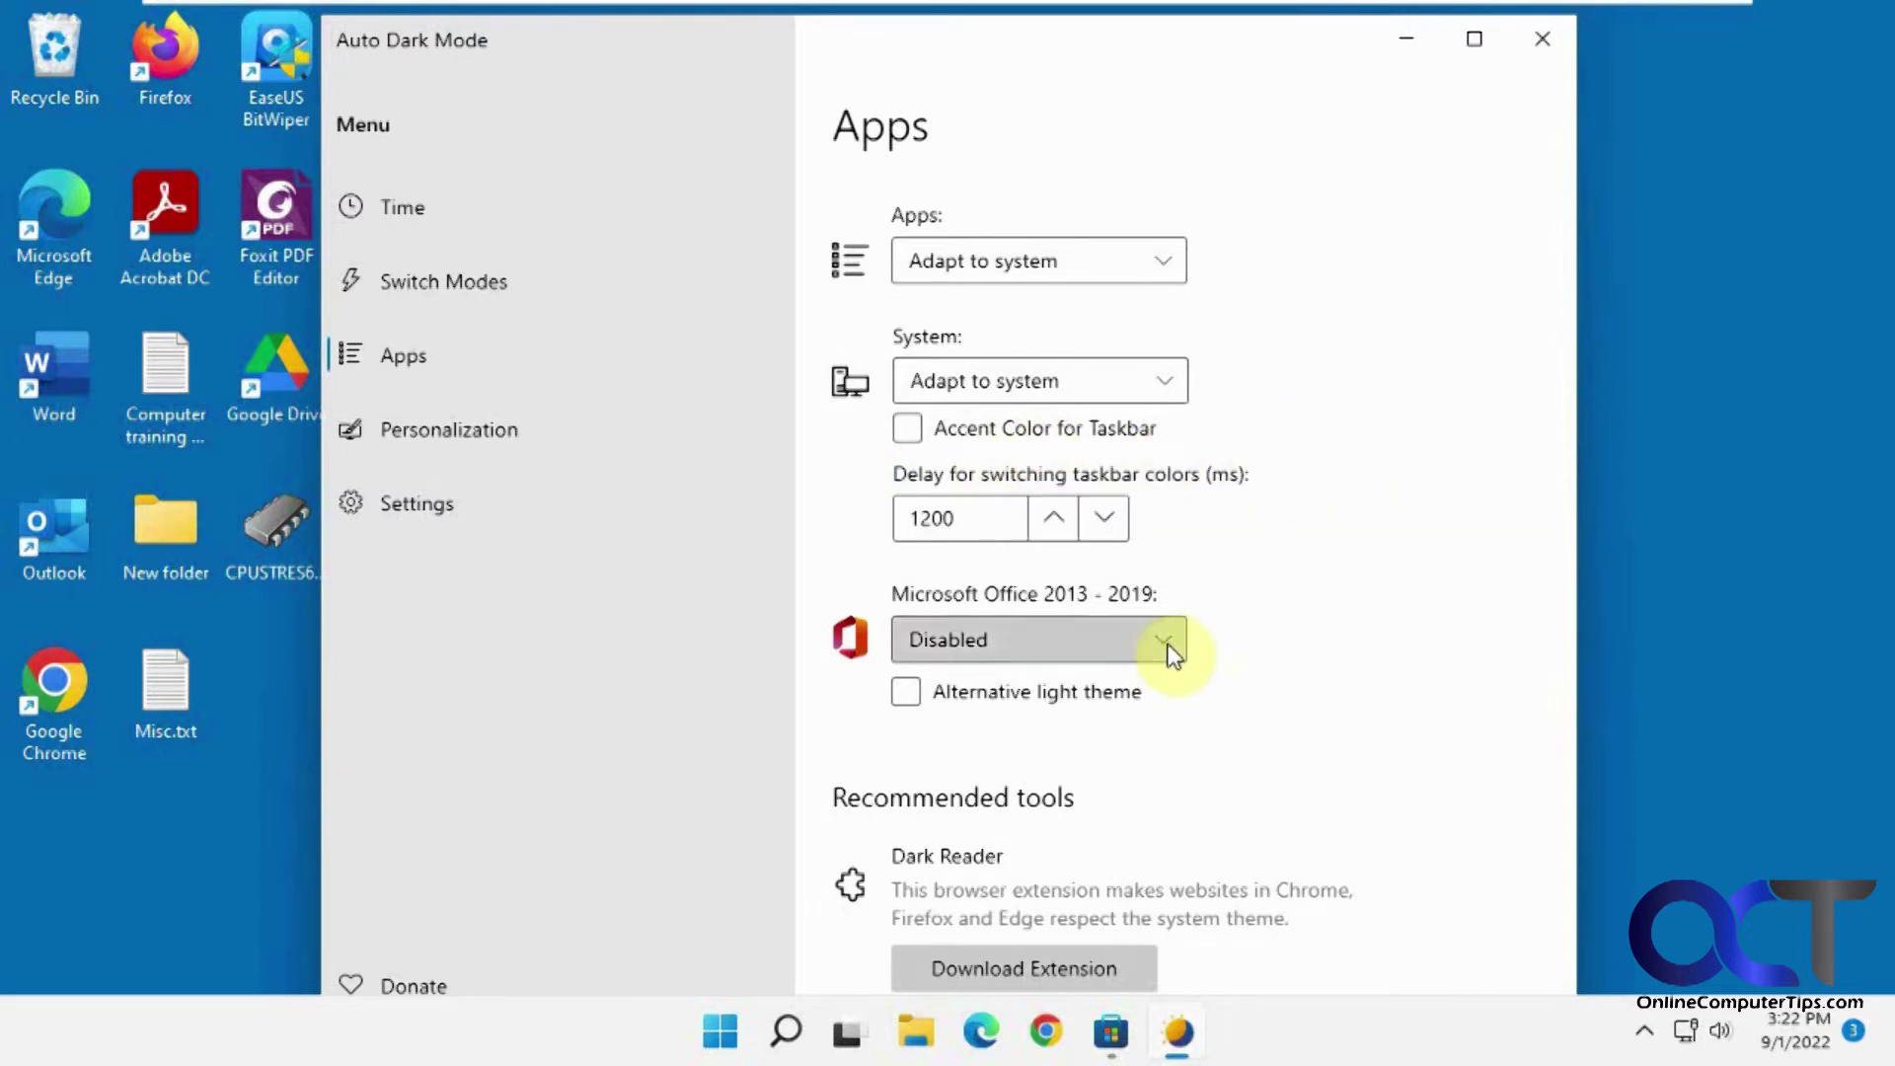
pyautogui.click(1170, 648)
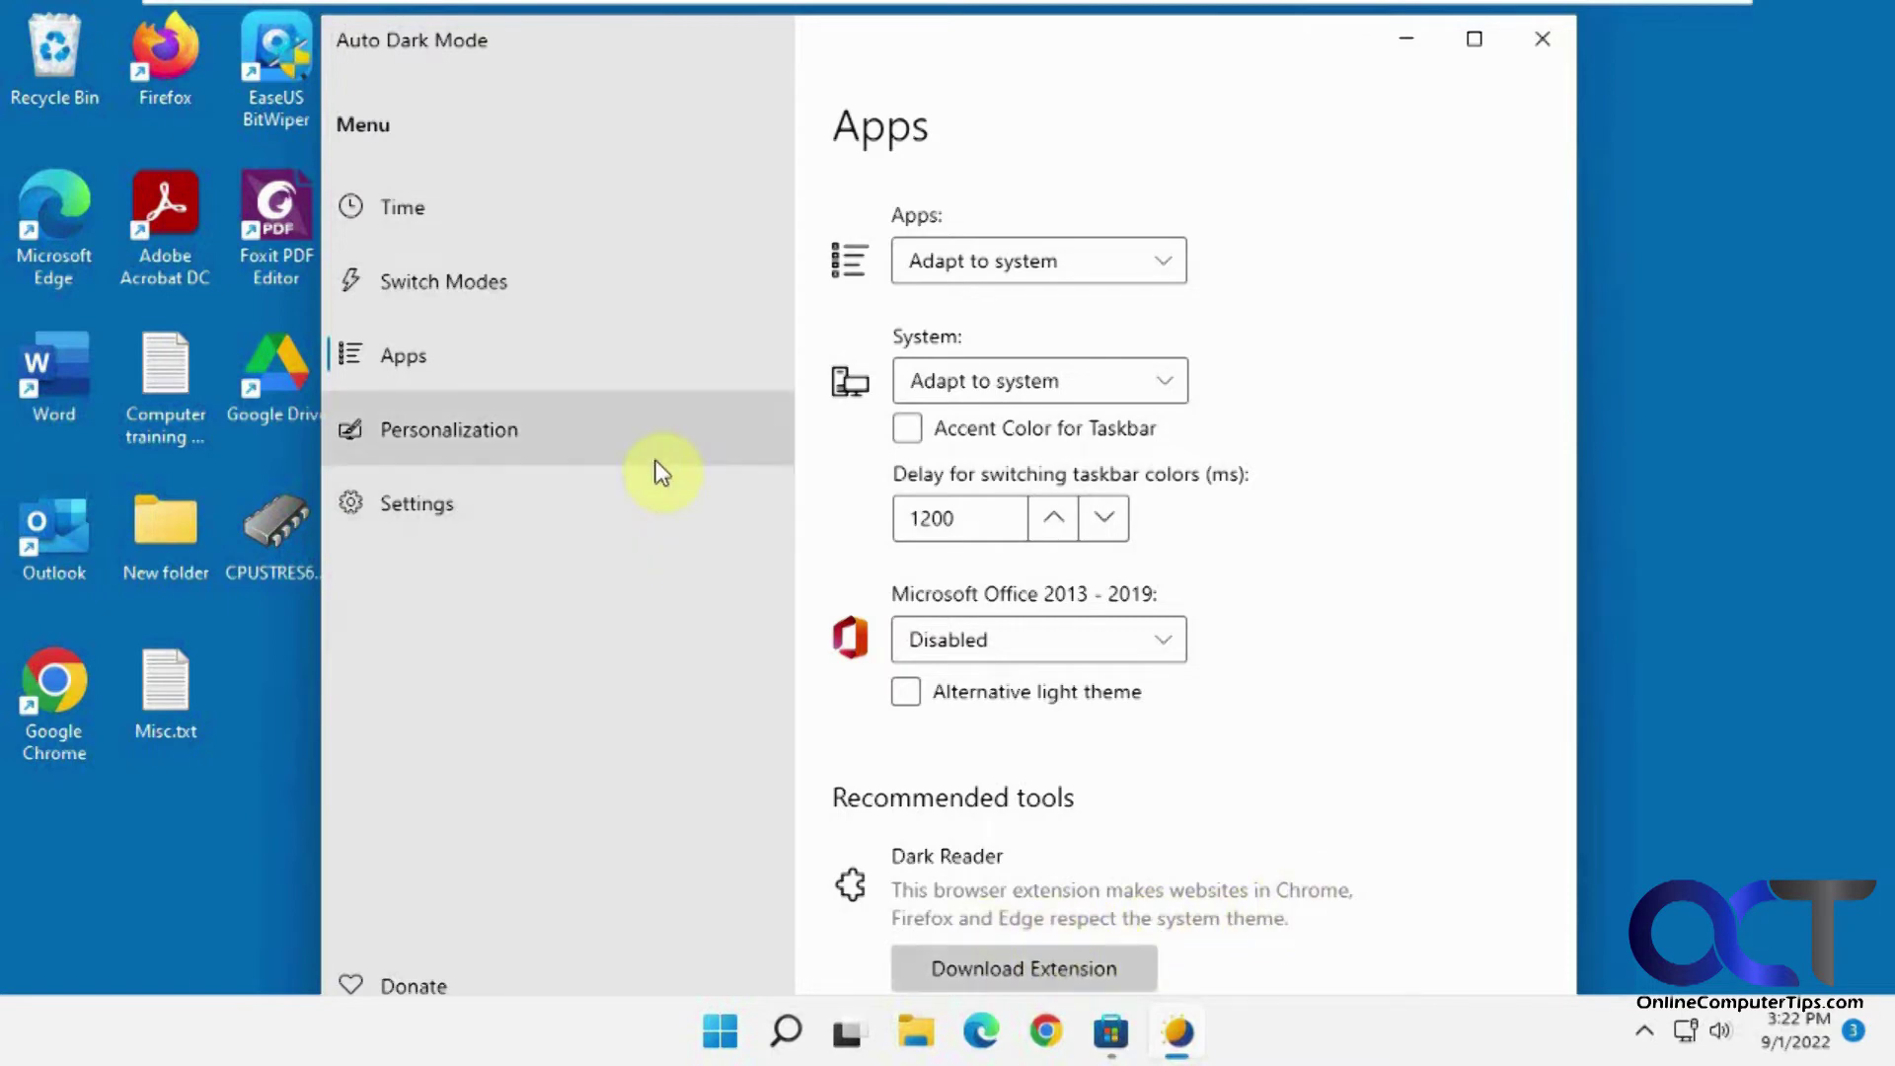
# Preview the Personalization wallpaper options, then go to the general Settings page.
pyautogui.click(555, 434)
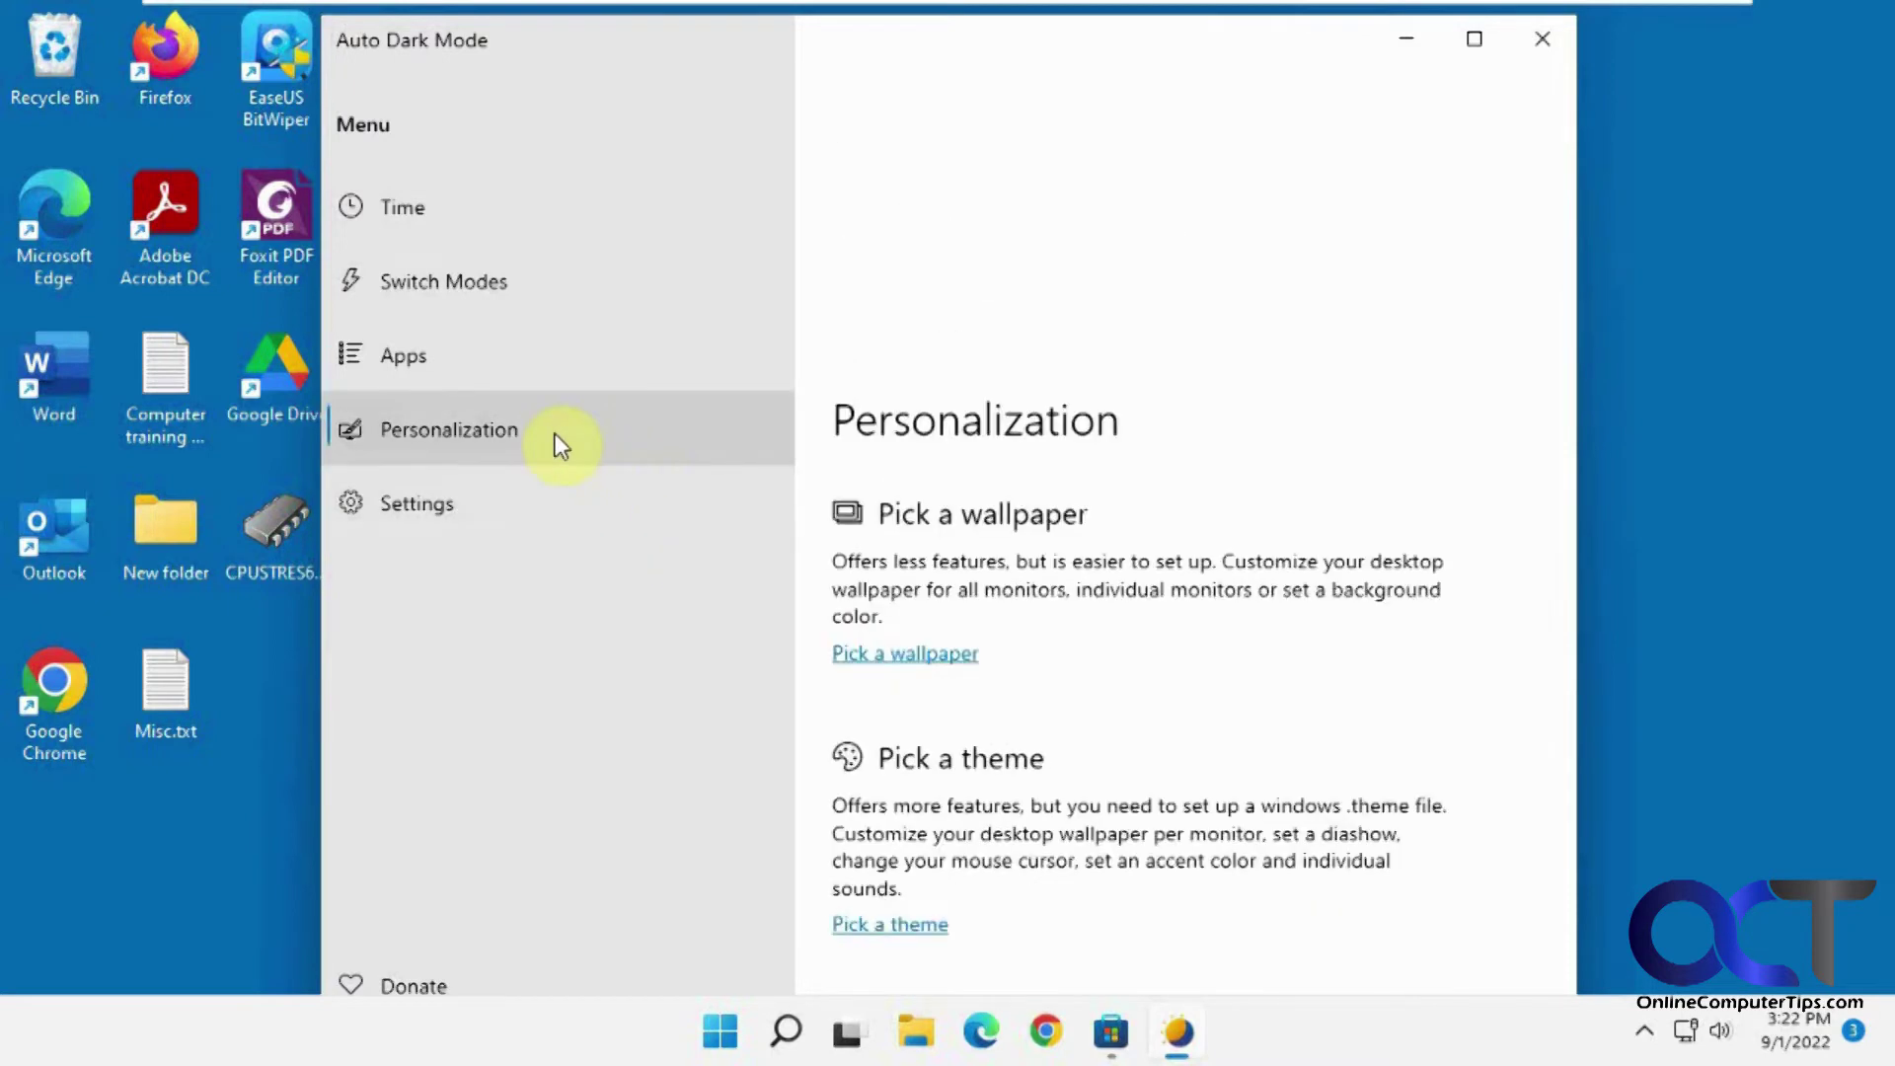
pyautogui.click(899, 359)
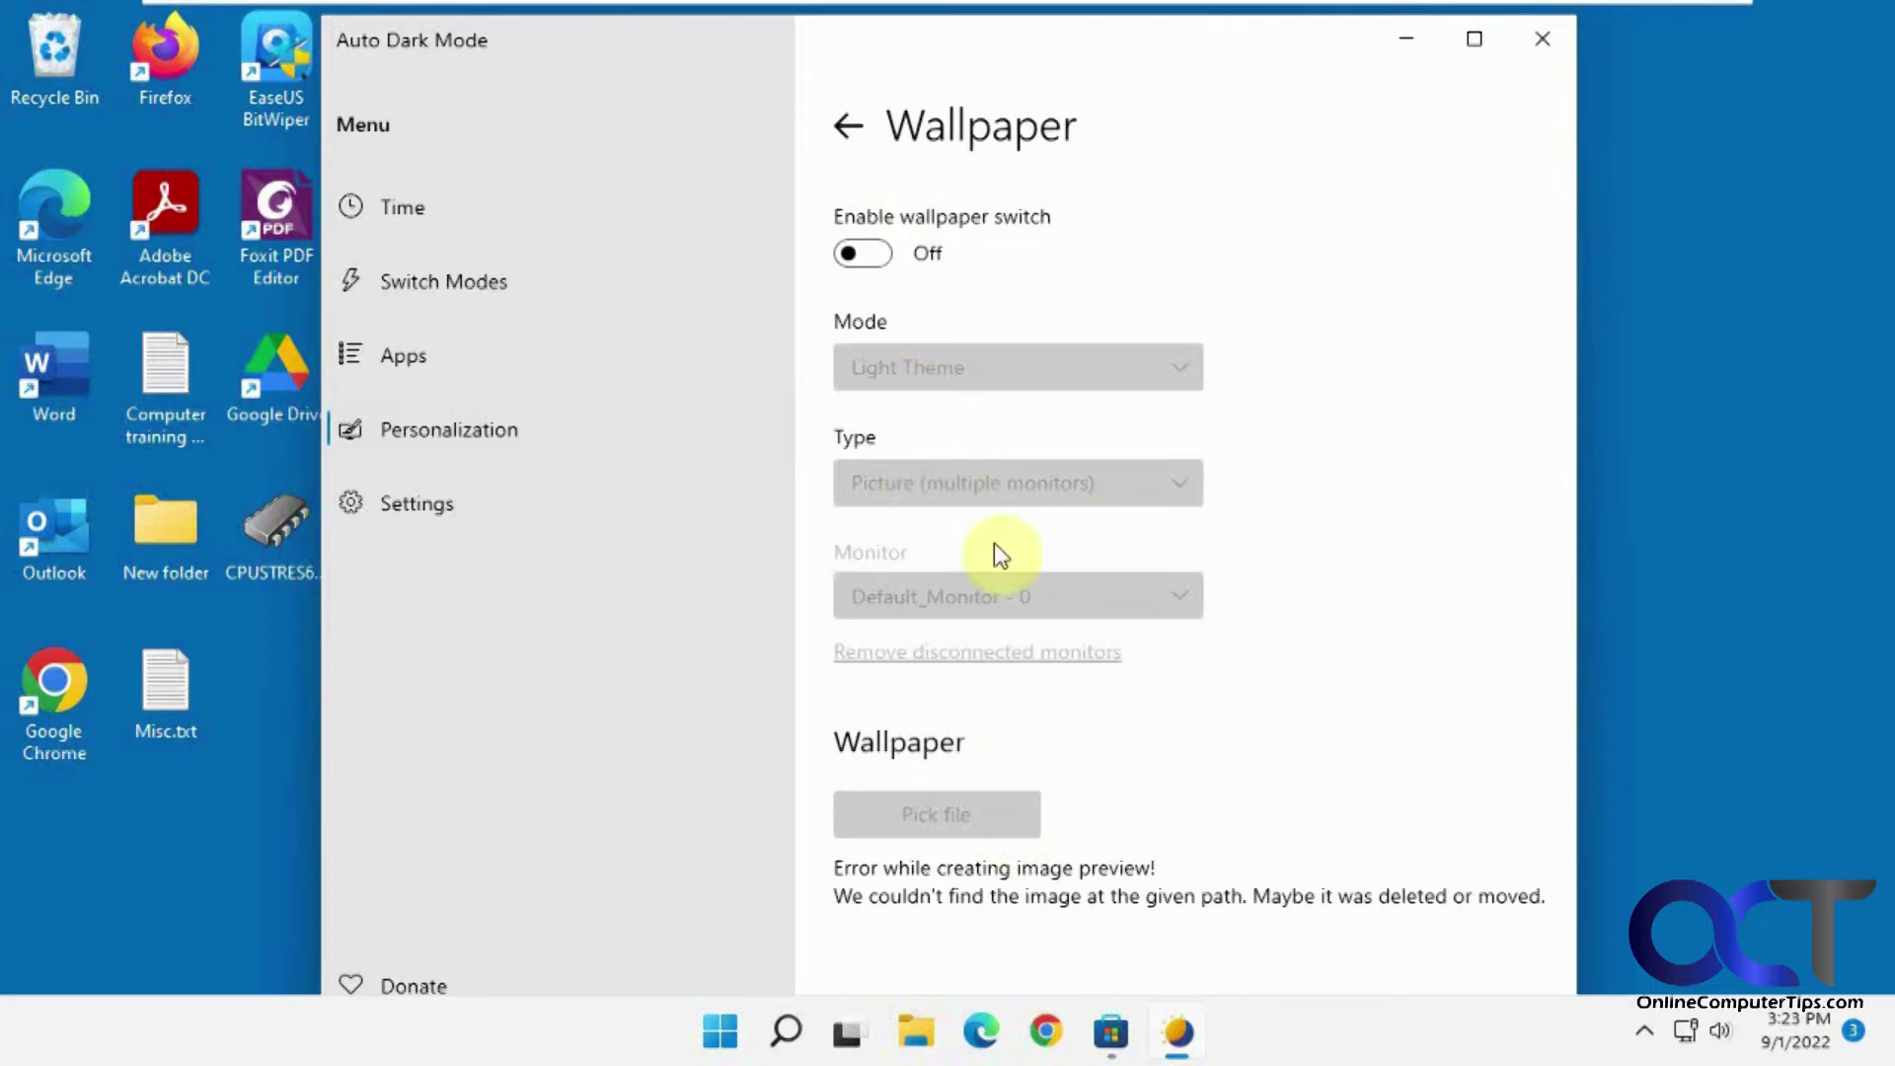
pyautogui.click(847, 128)
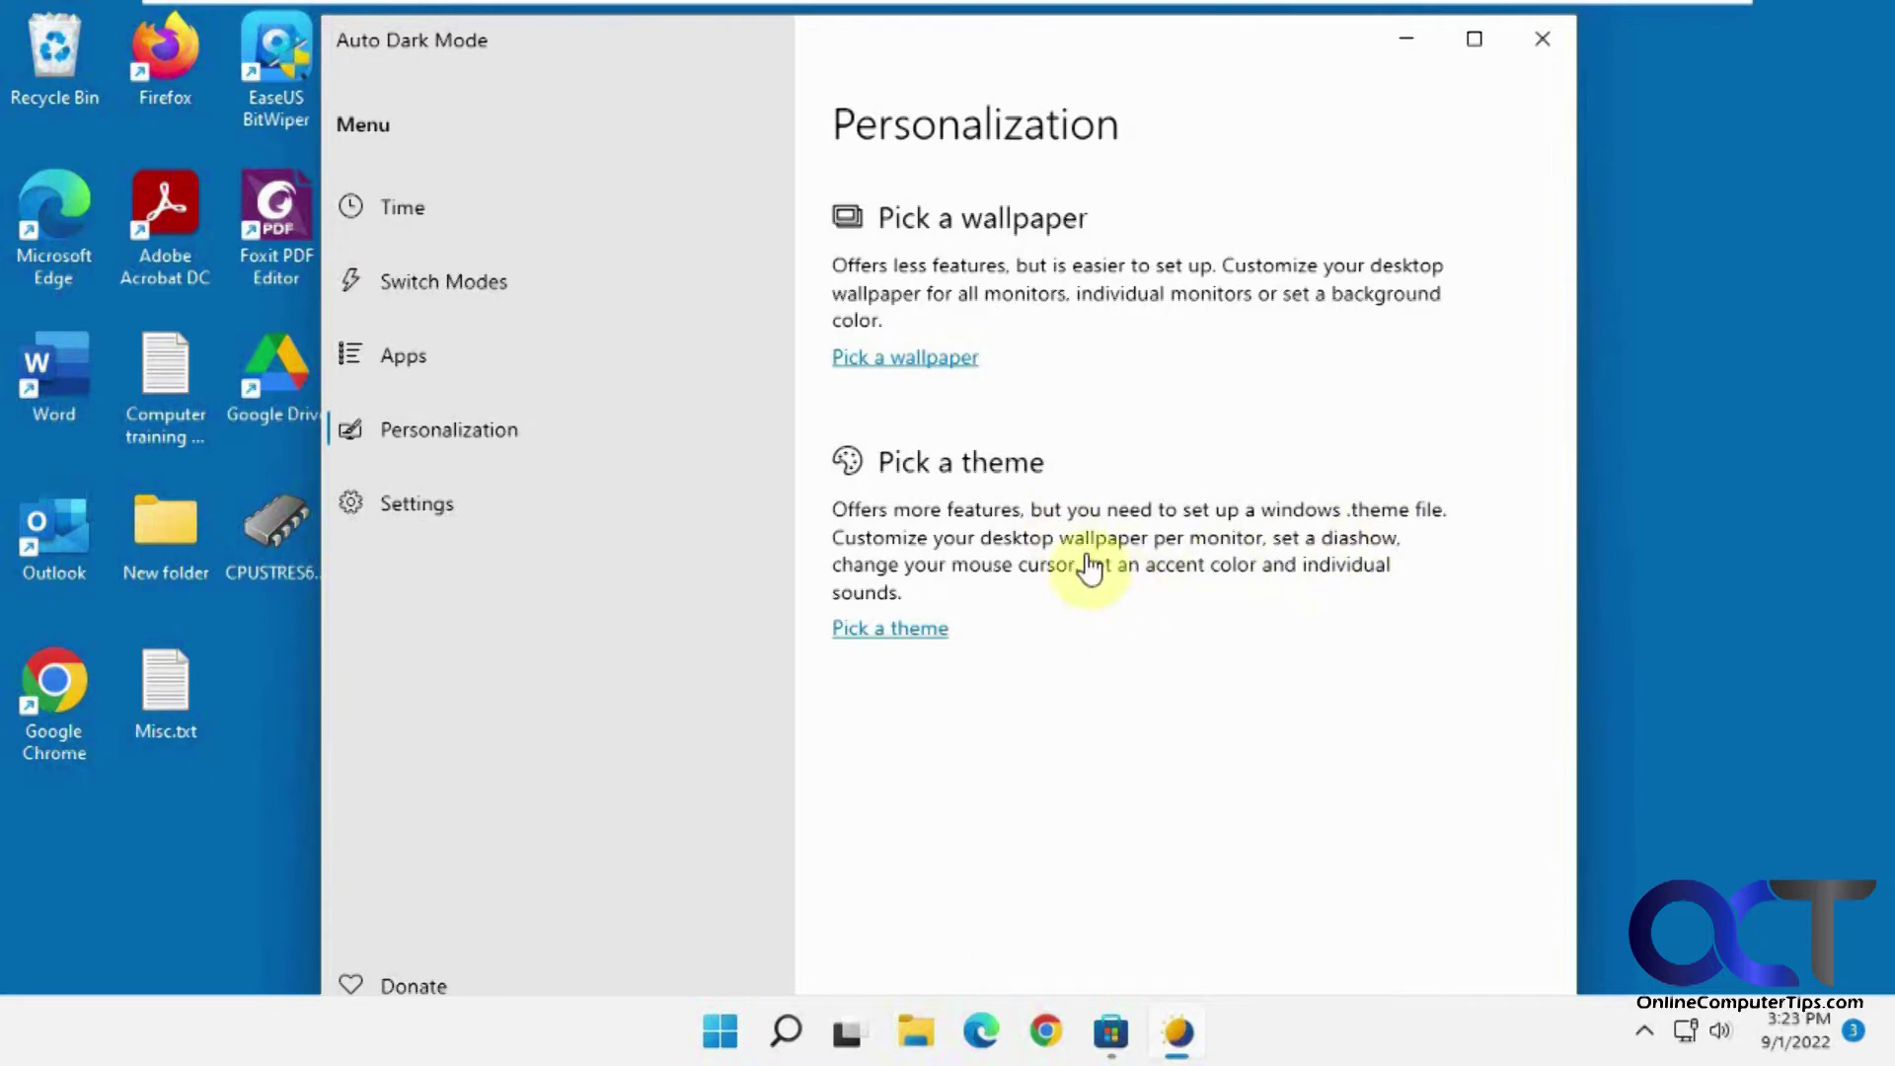
pyautogui.click(447, 505)
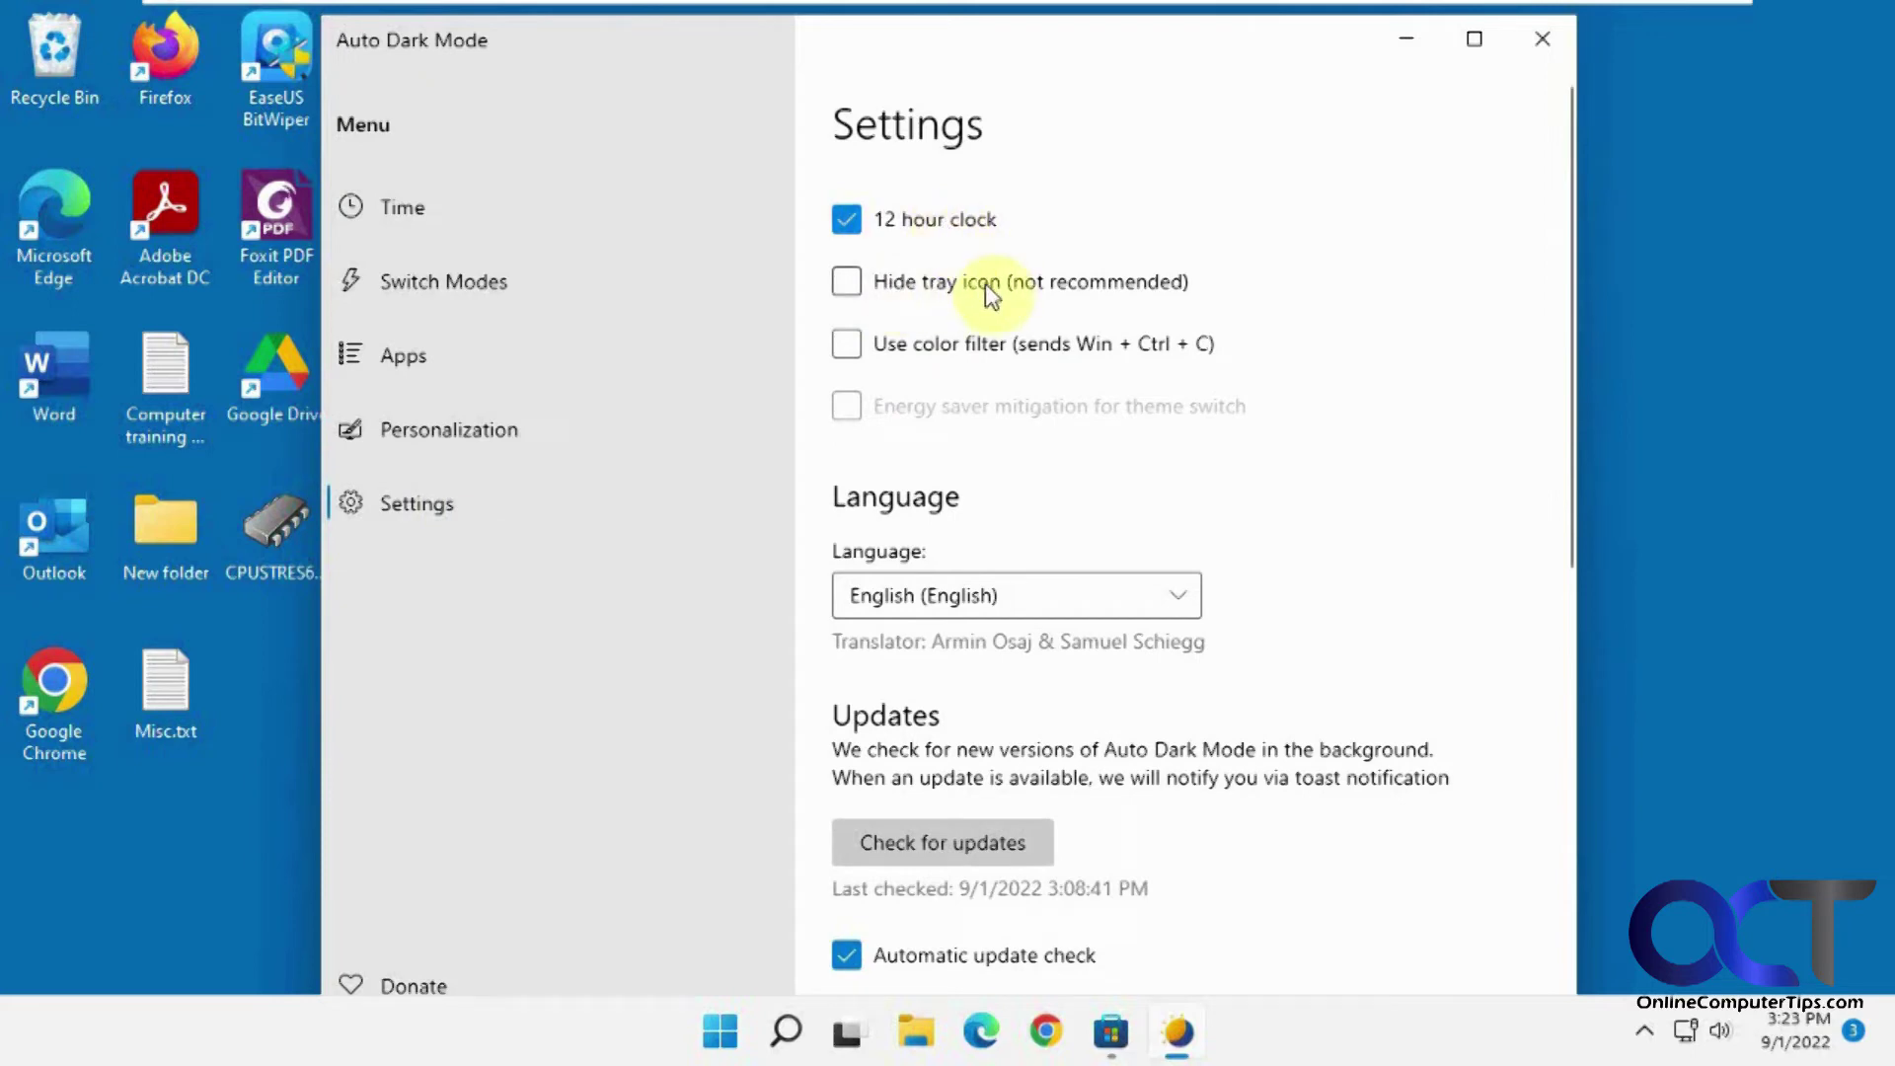
# Uncheck Automatic update check under Updates, leaving the update channel on Stable.
pyautogui.click(1639, 1034)
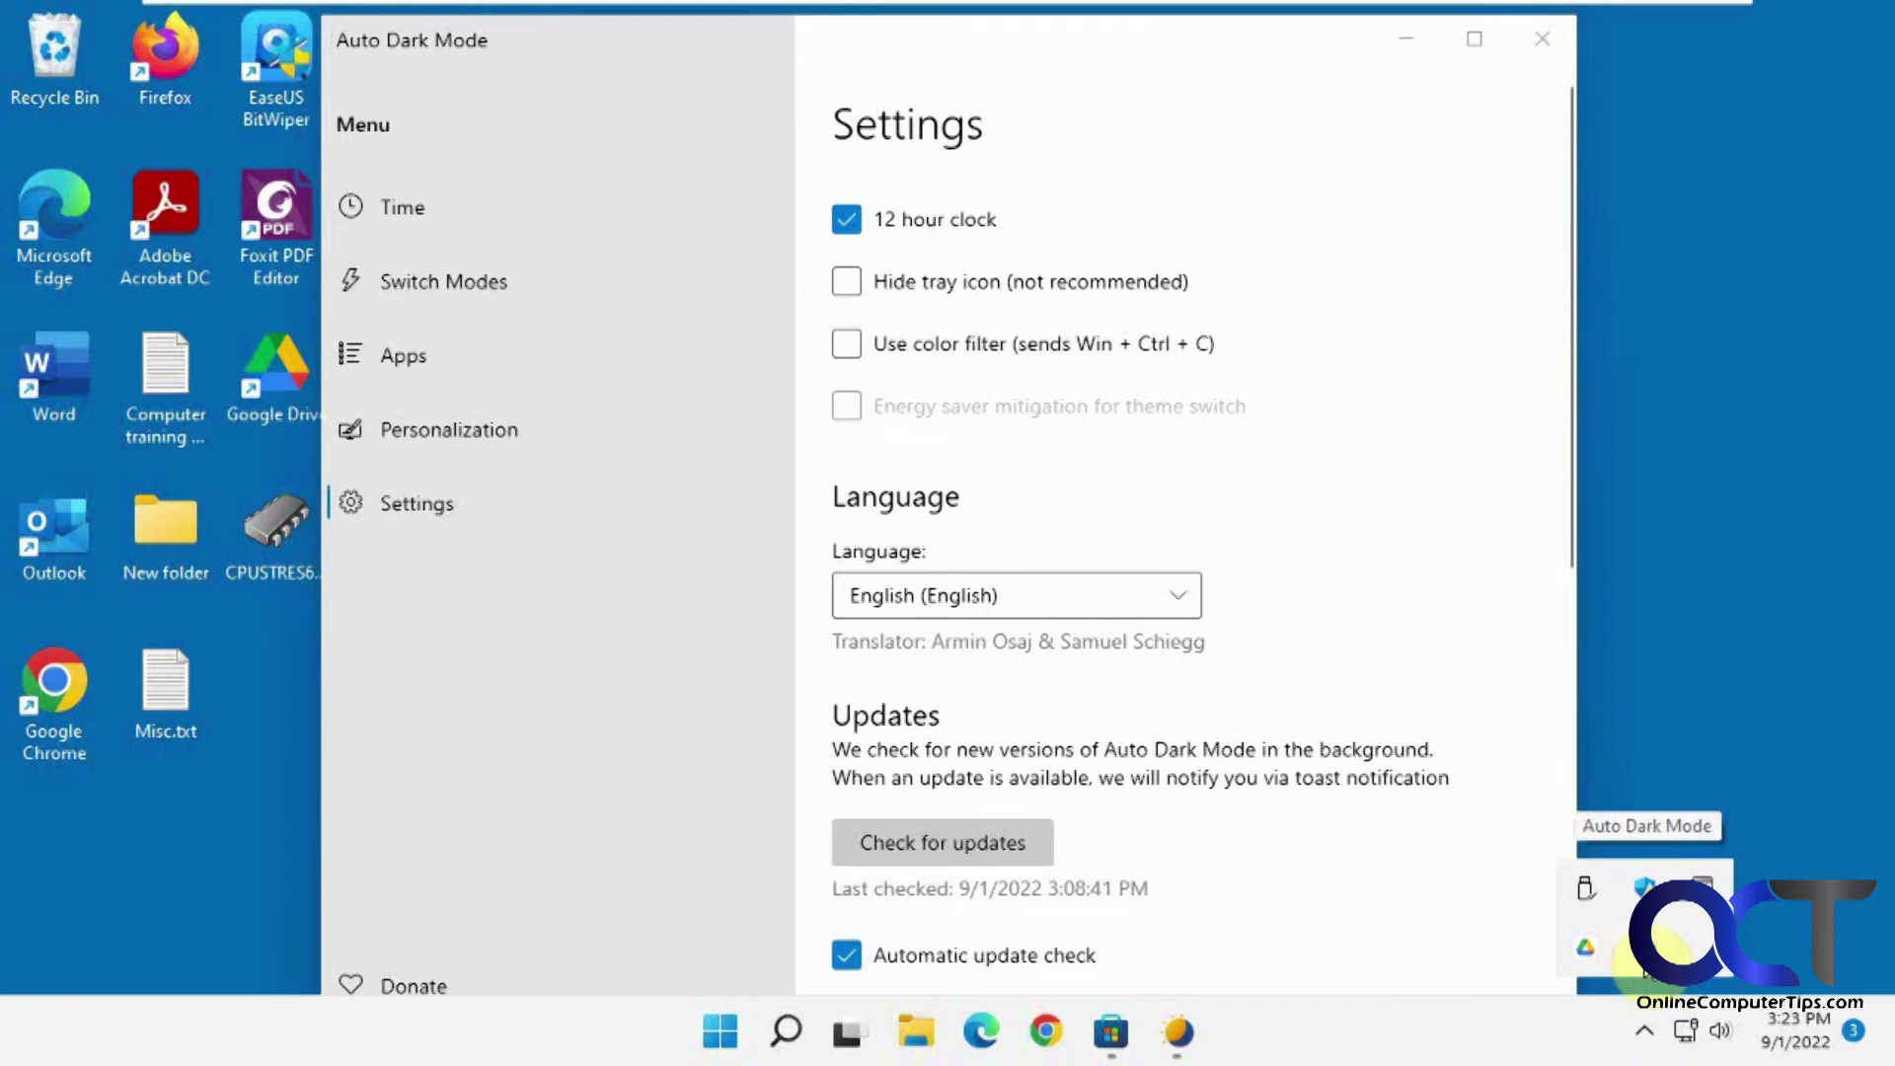
pyautogui.click(1358, 423)
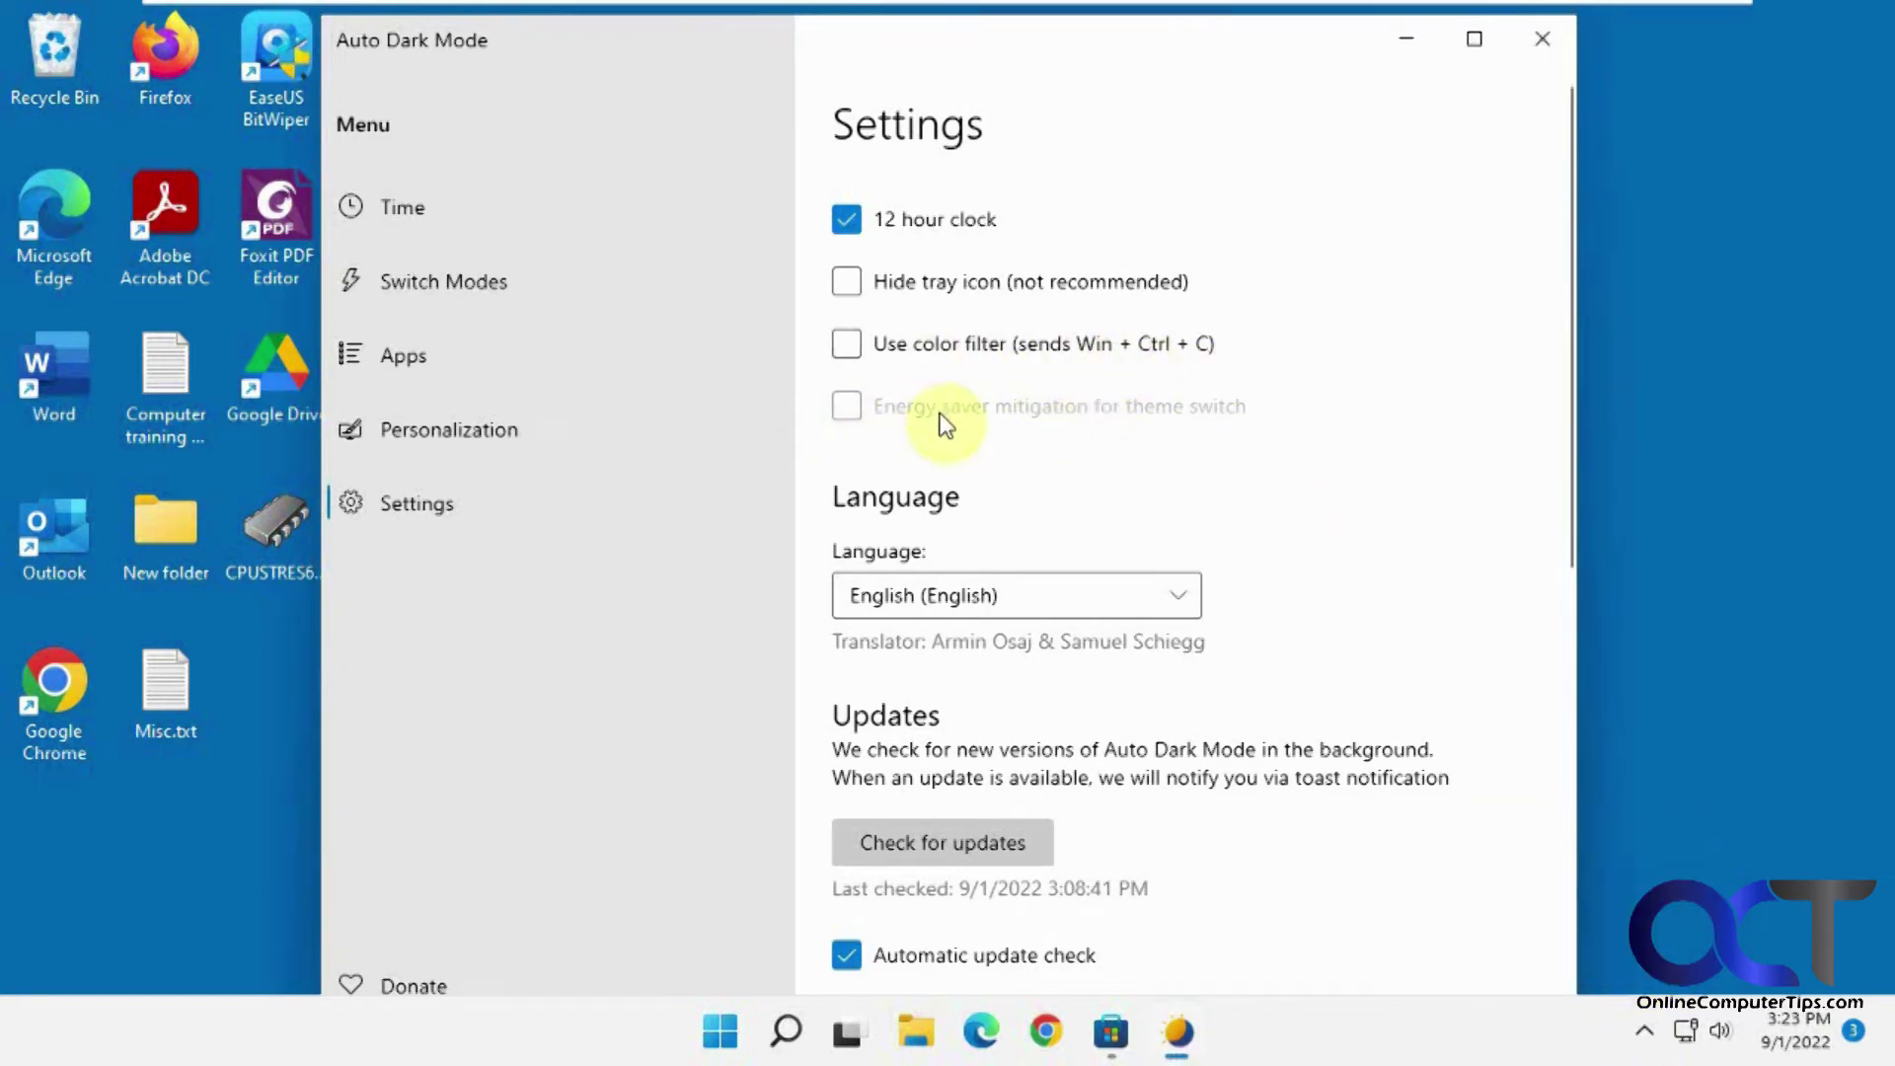
pyautogui.scroll(-1, 1096, 636)
pyautogui.scroll(-1, 1099, 637)
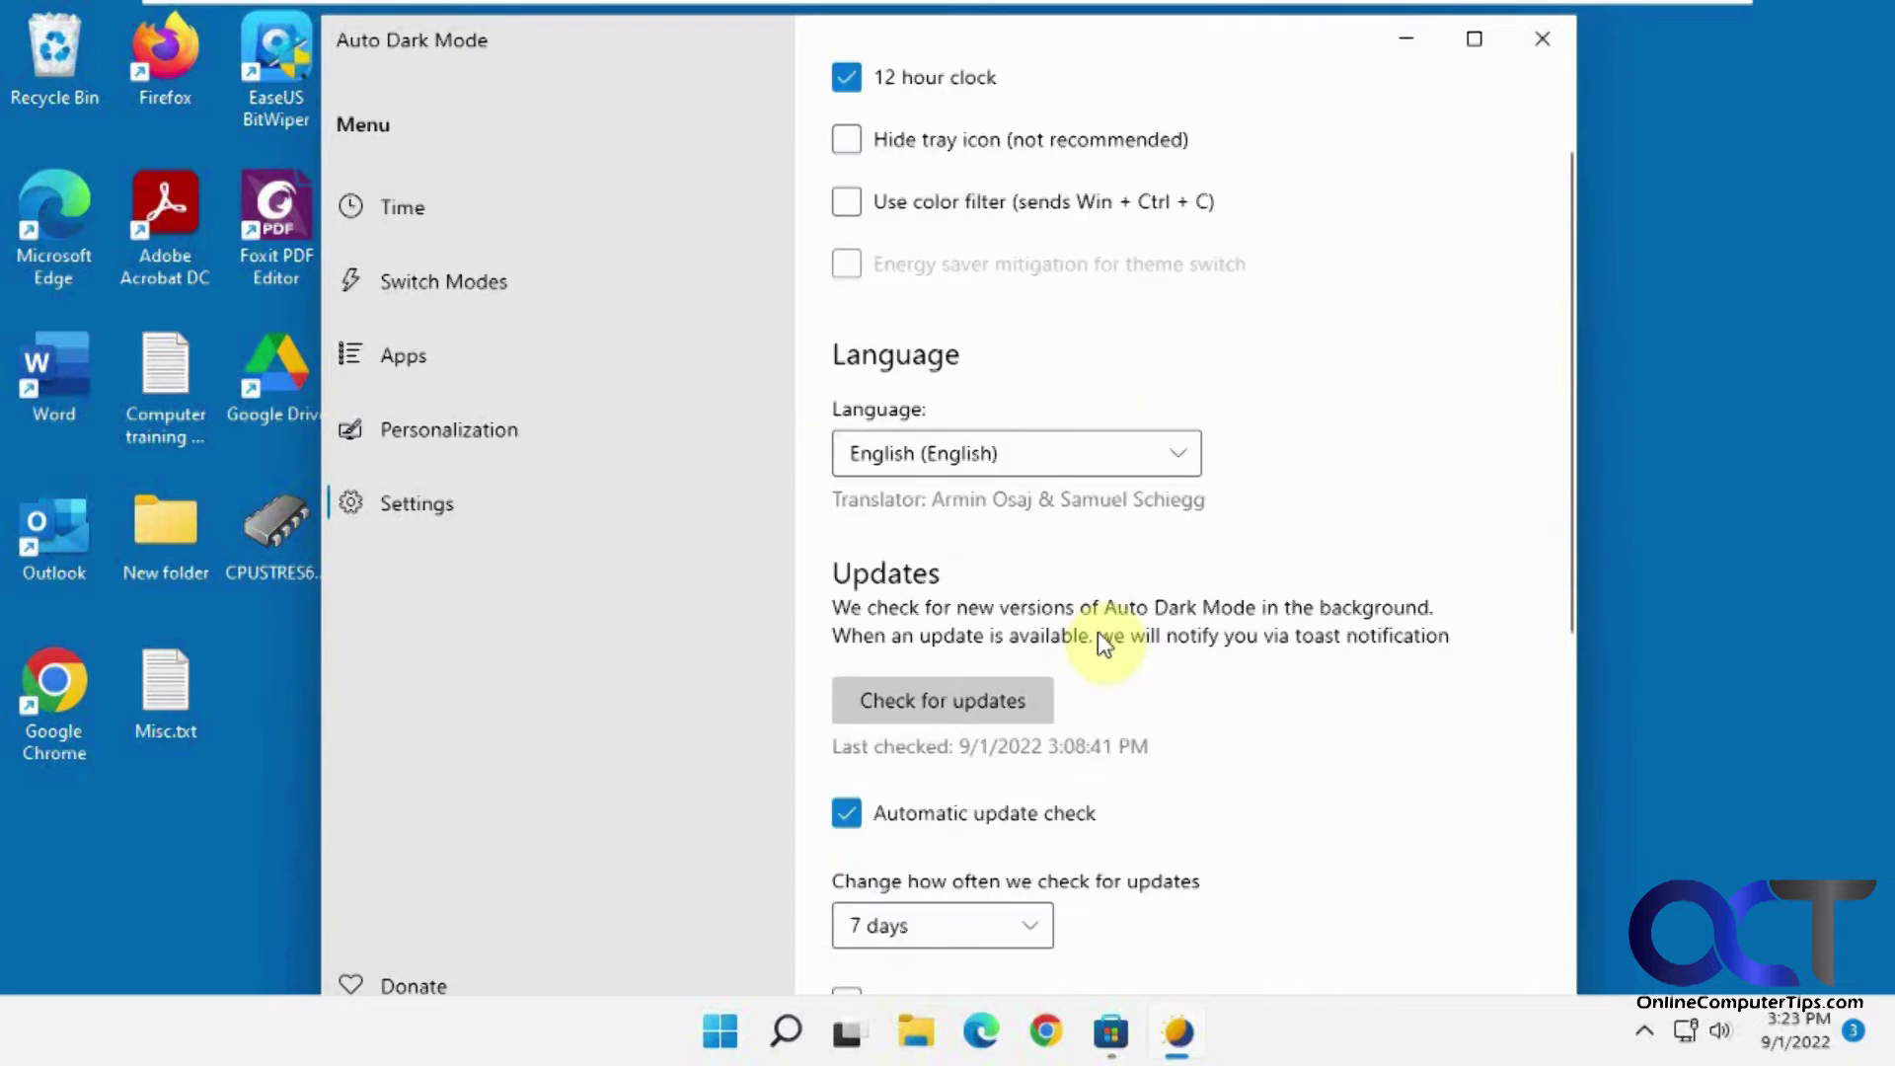
pyautogui.scroll(-3, 1105, 632)
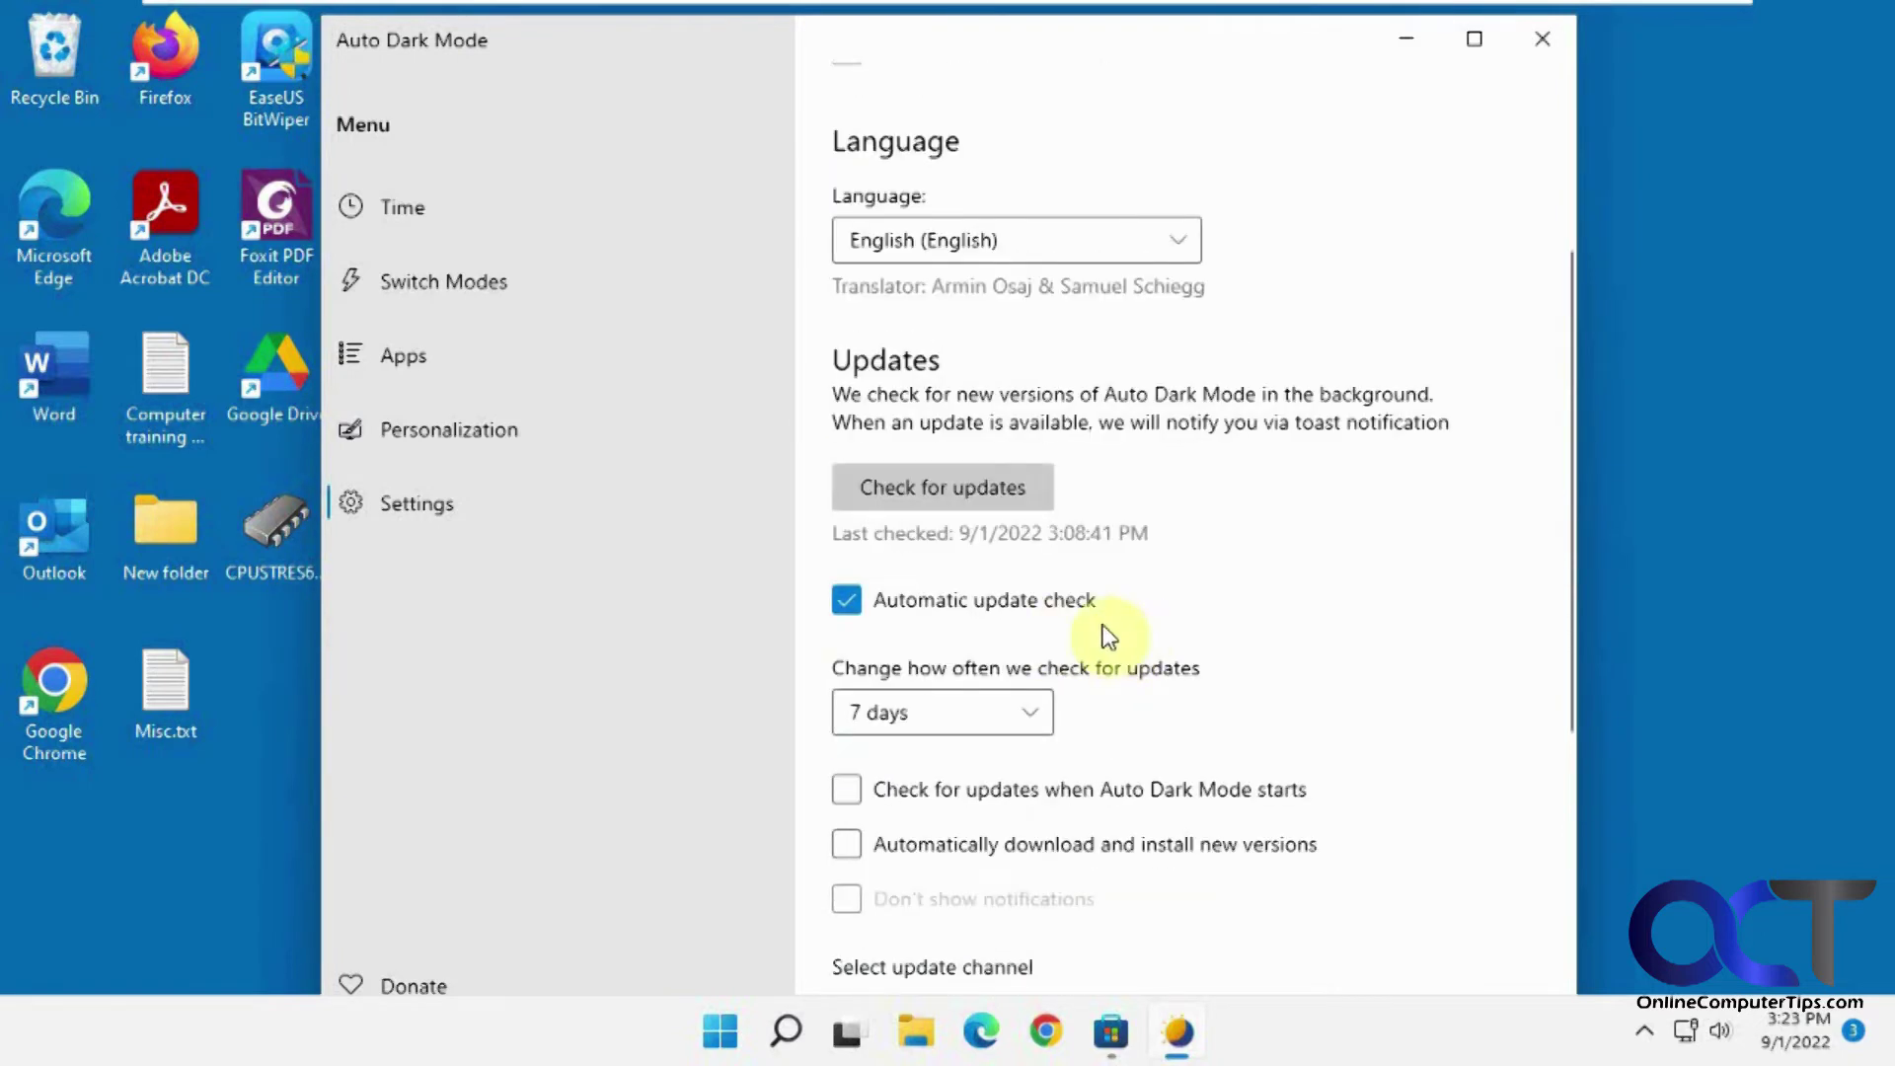
pyautogui.click(858, 603)
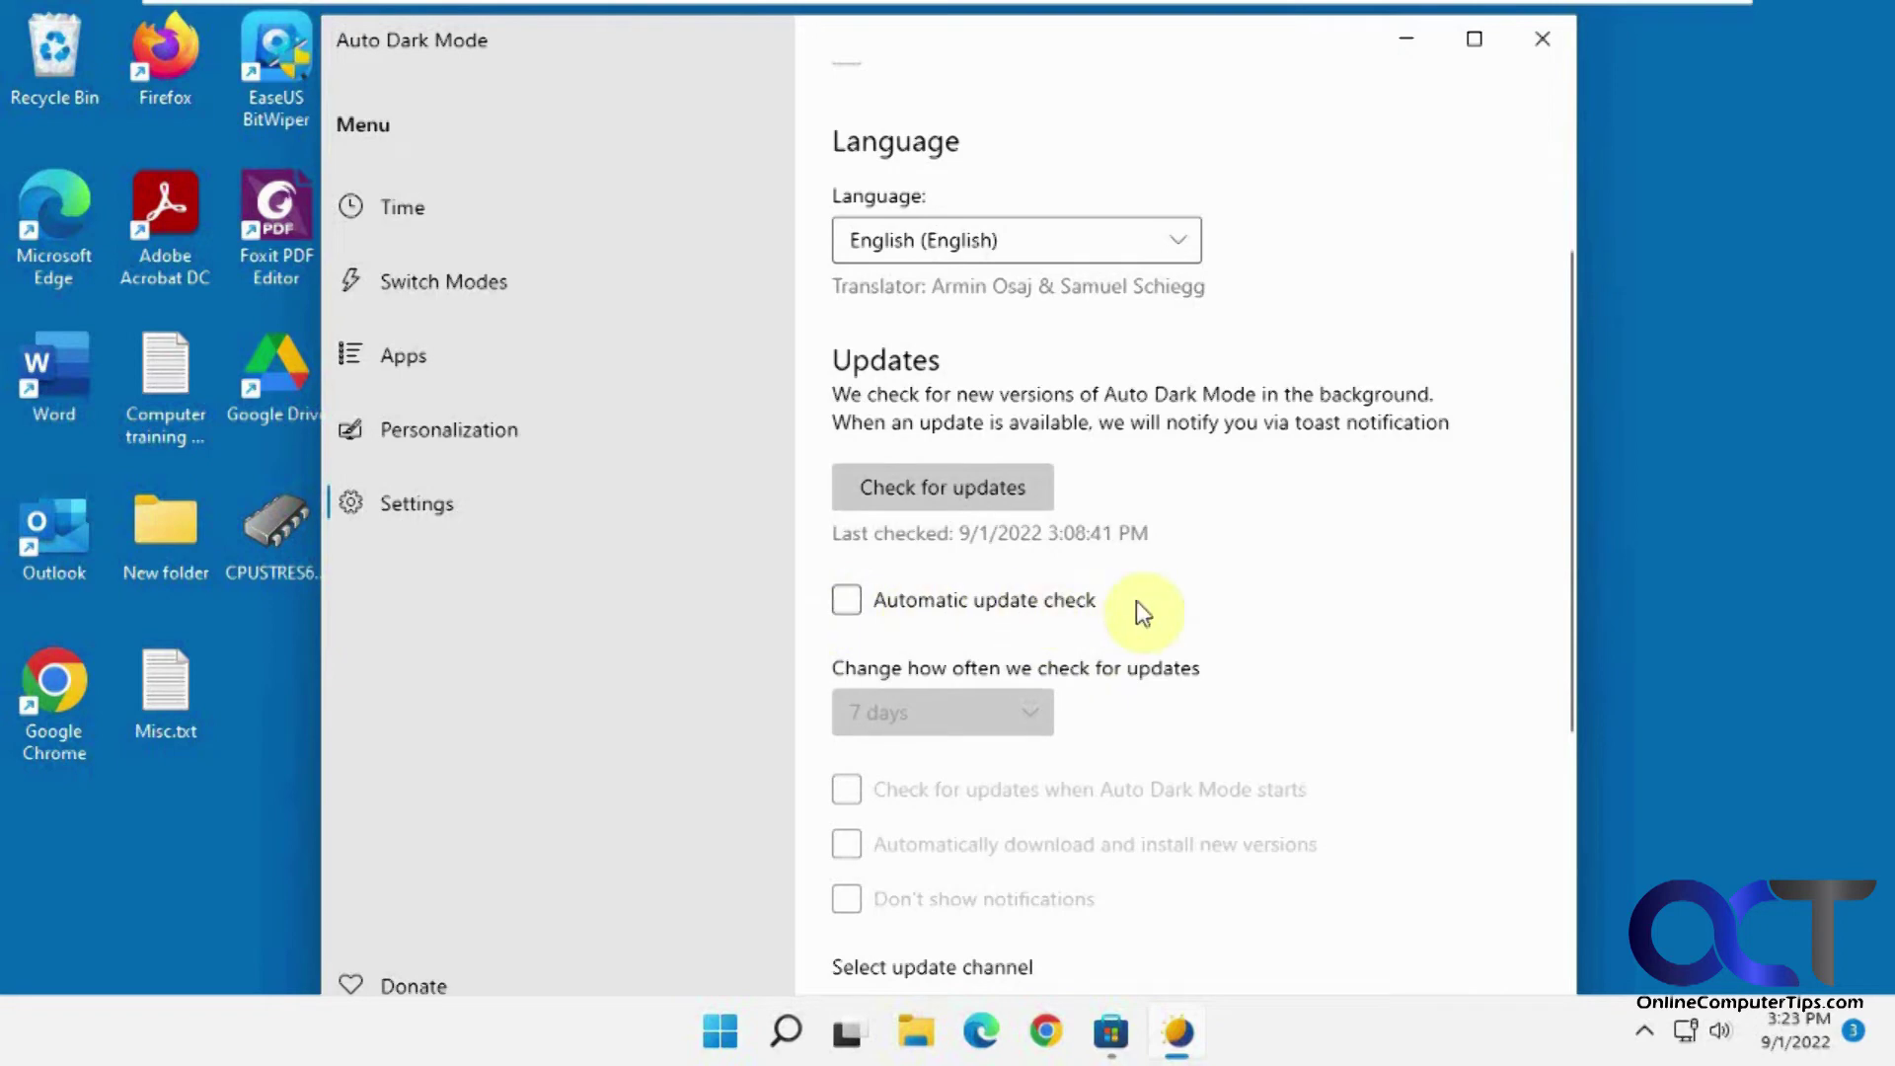
pyautogui.scroll(-2, 1210, 618)
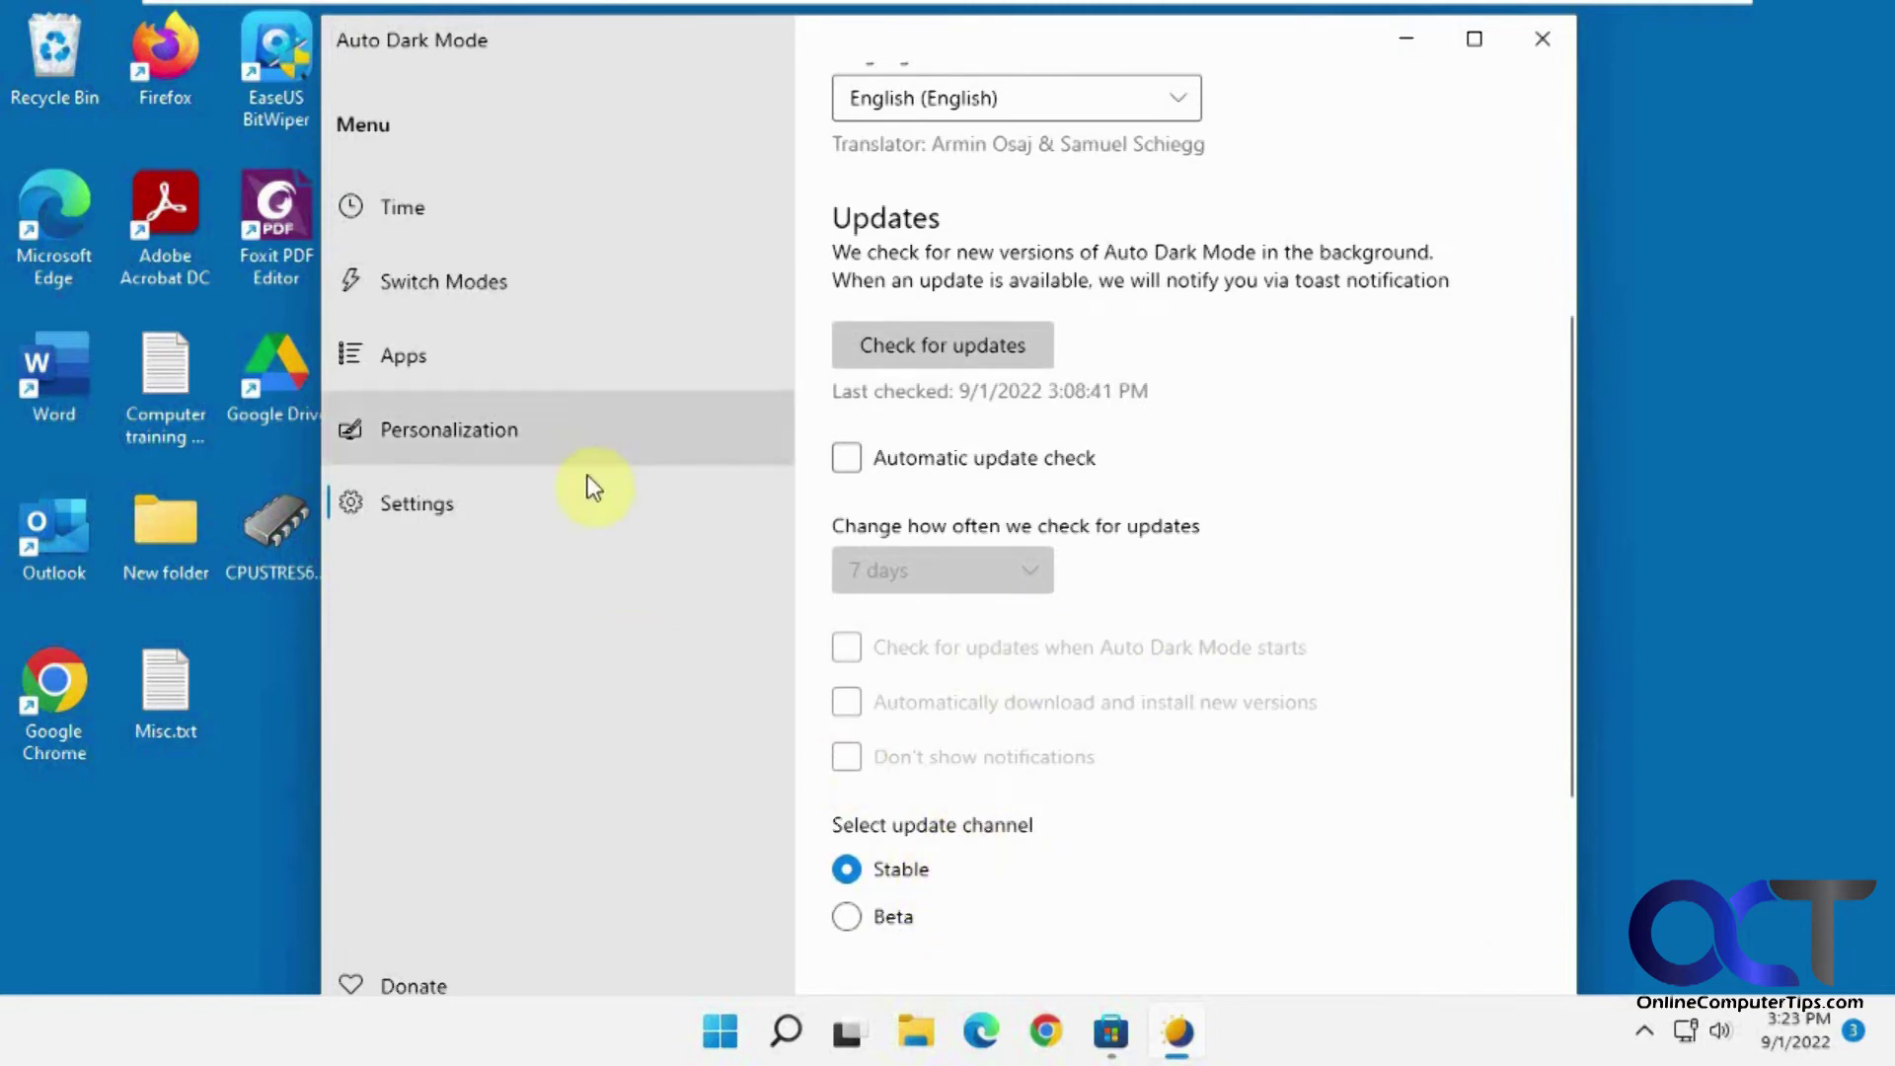
# Switch the Time schedule to custom hours with Dark starting at 3:24 PM.
pyautogui.click(410, 235)
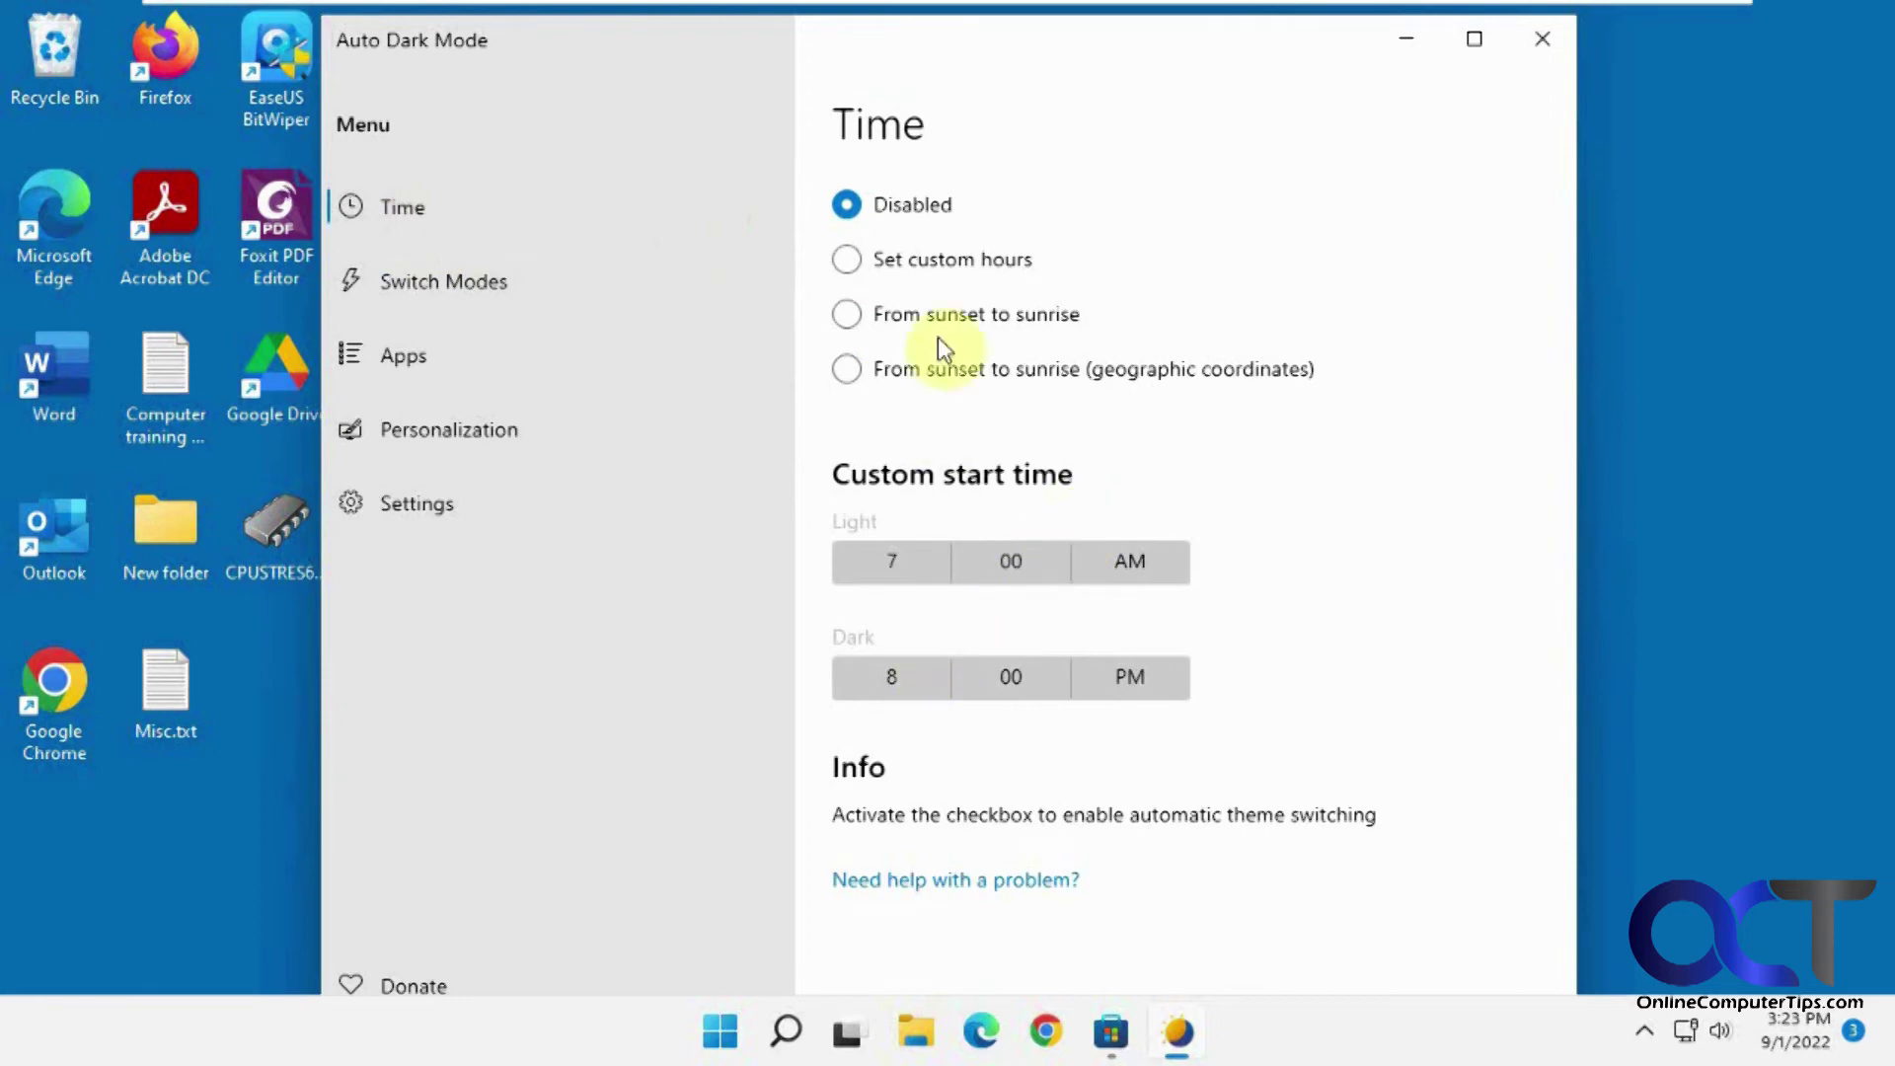
pyautogui.click(952, 262)
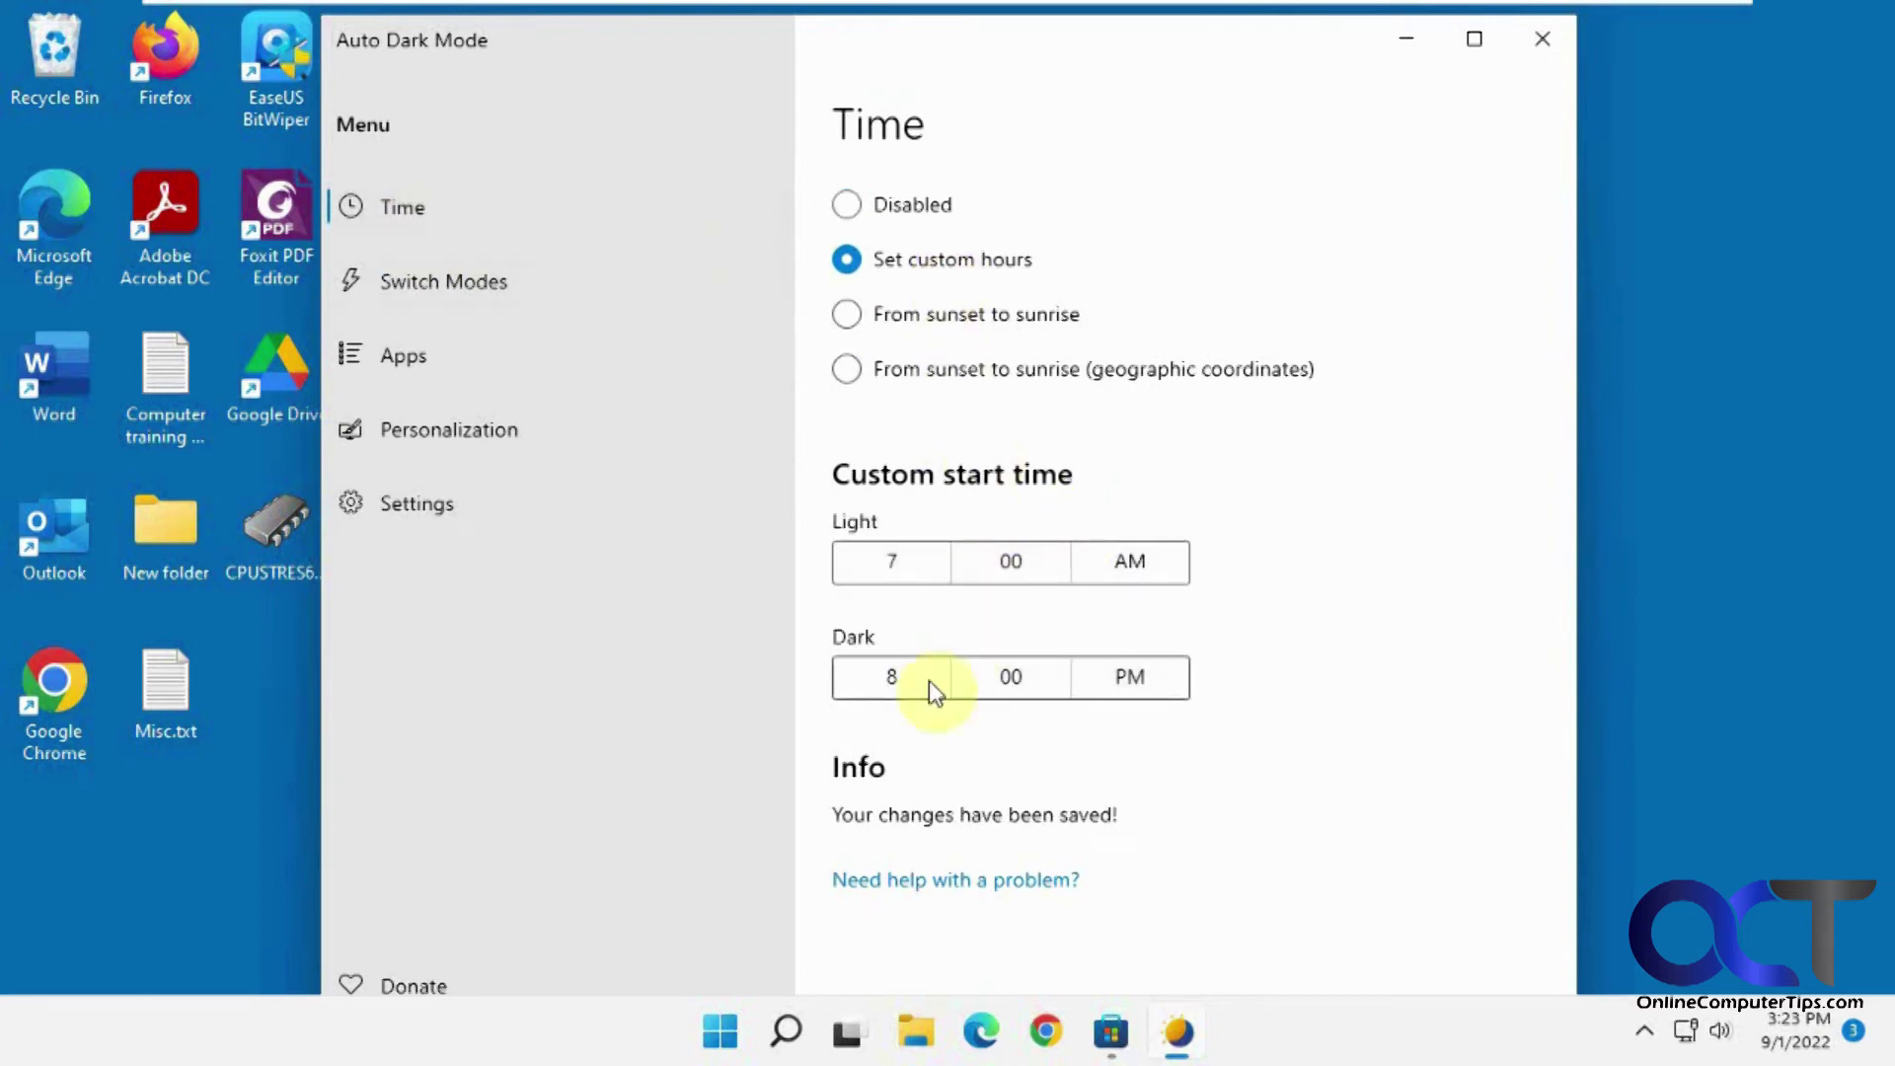
pyautogui.click(910, 695)
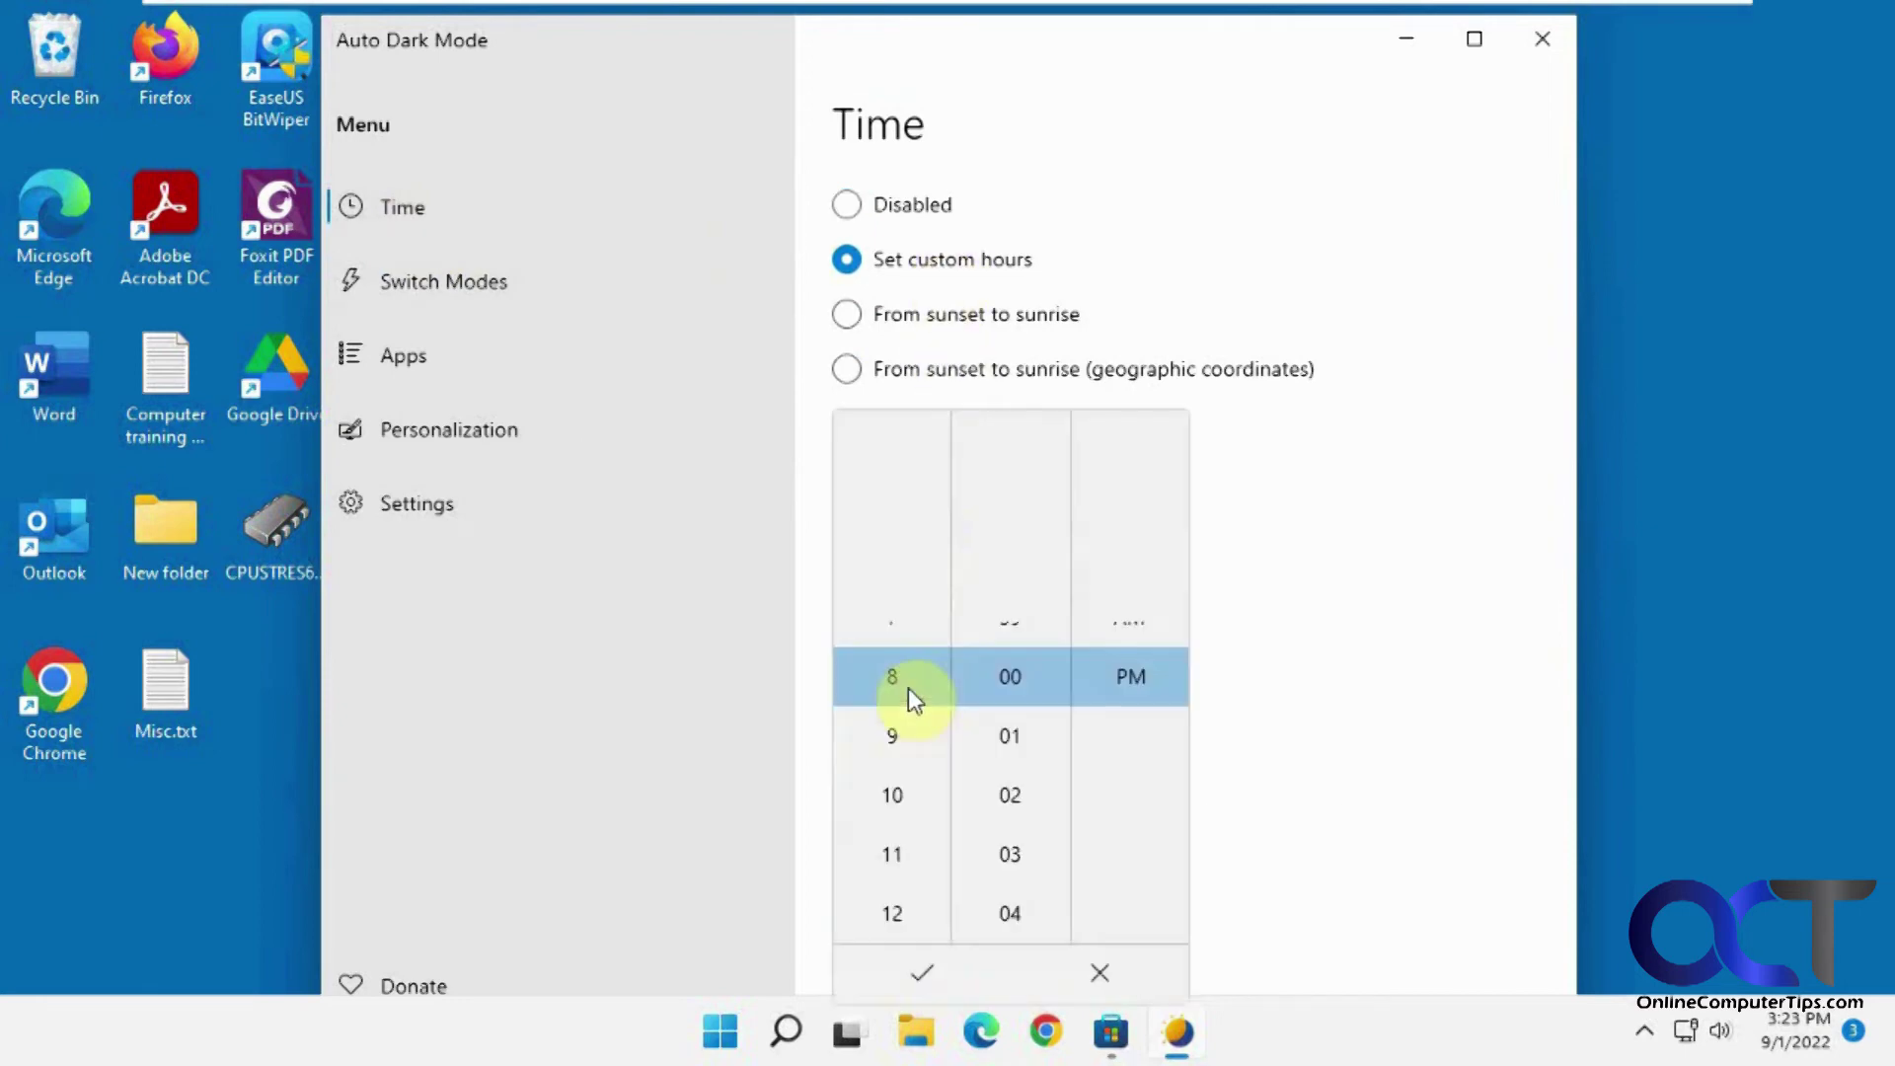
pyautogui.click(901, 432)
pyautogui.click(900, 433)
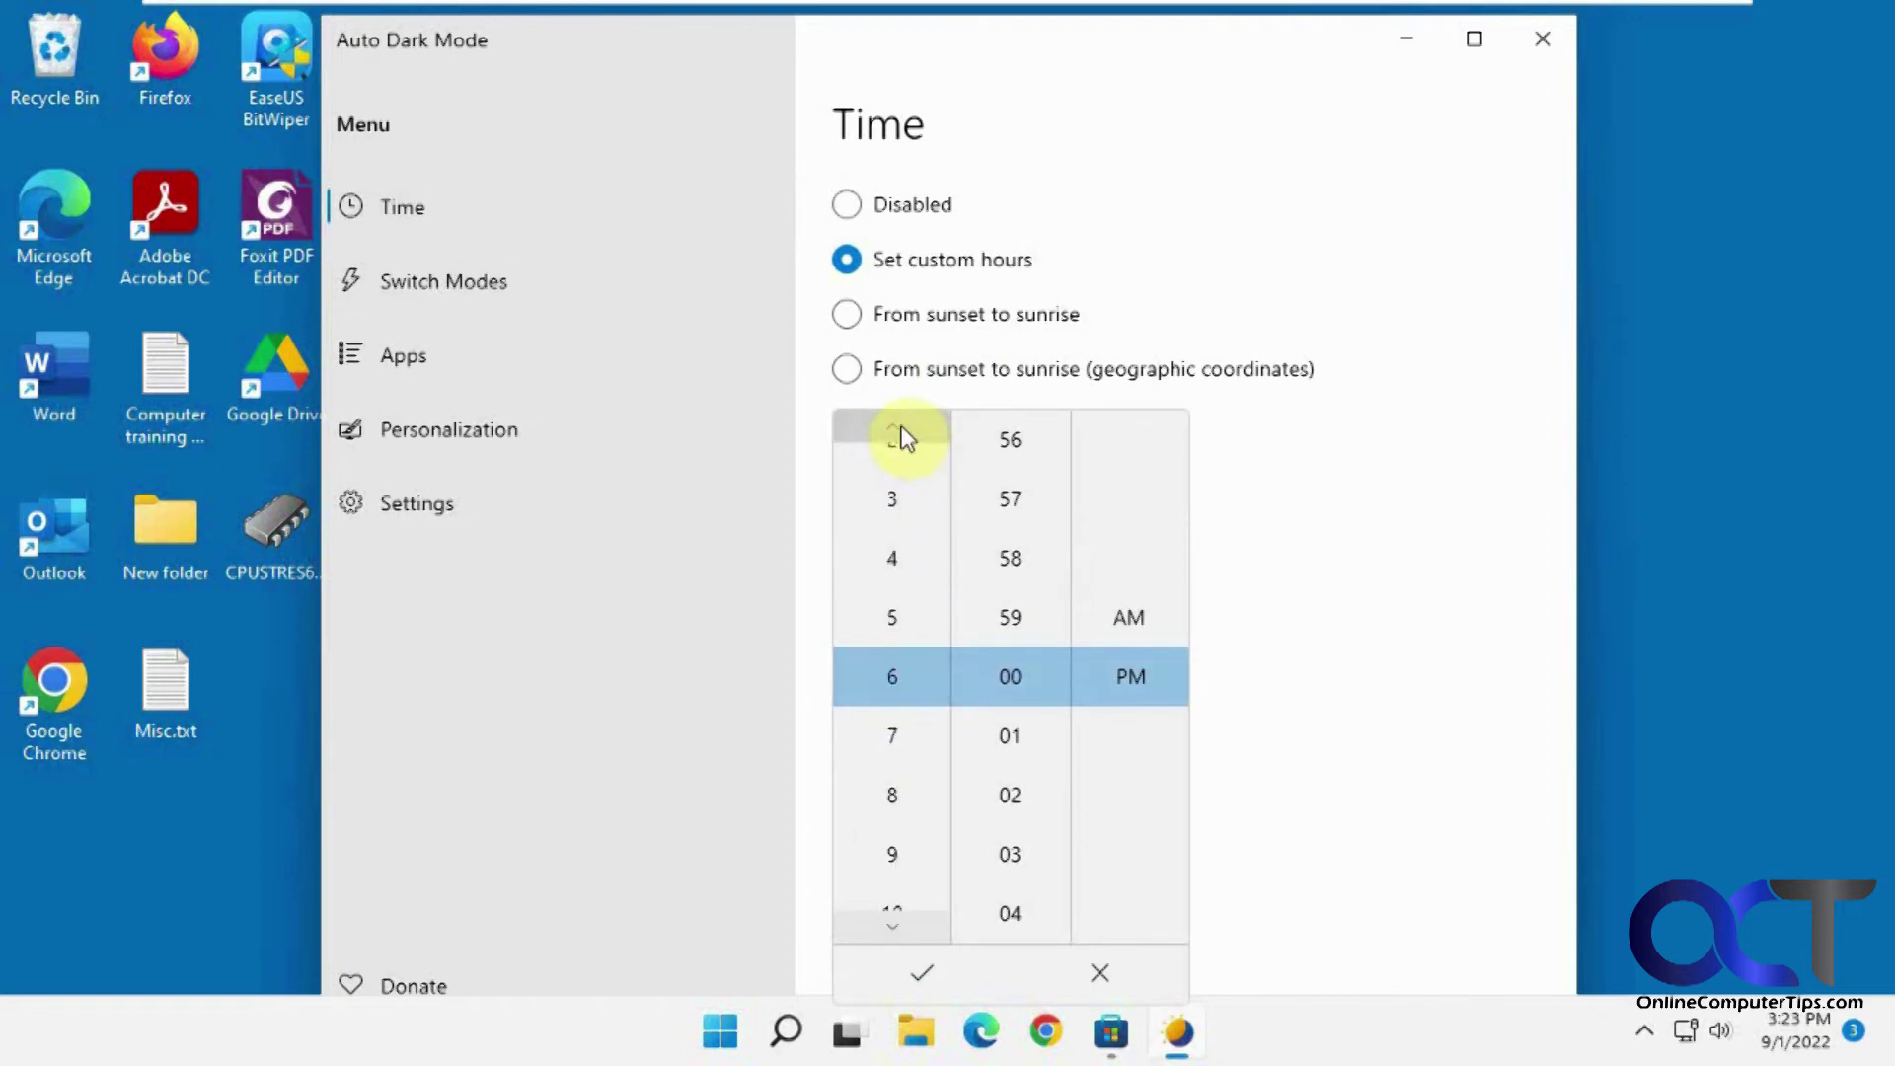
pyautogui.click(904, 499)
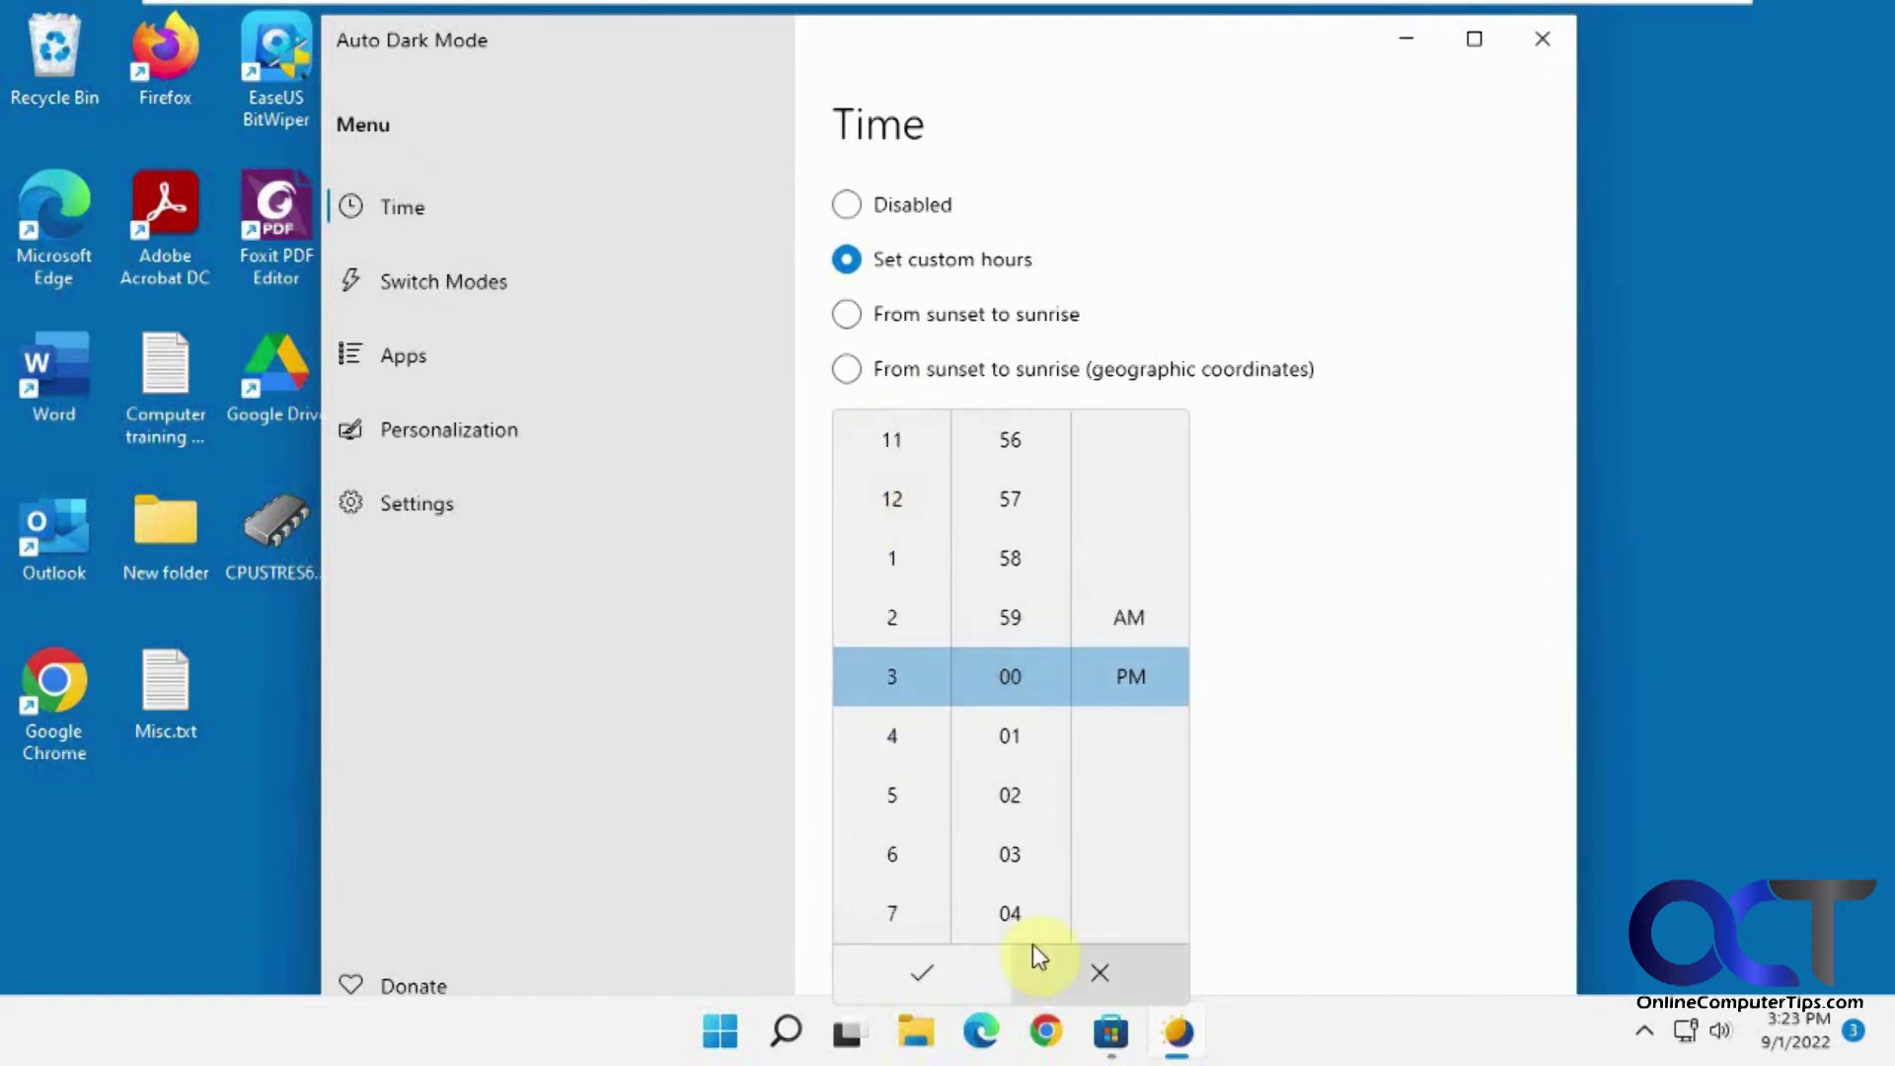
pyautogui.click(1012, 928)
pyautogui.click(1013, 928)
pyautogui.click(1013, 928)
pyautogui.click(1012, 928)
pyautogui.click(1012, 928)
pyautogui.scroll(-18, 1017, 928)
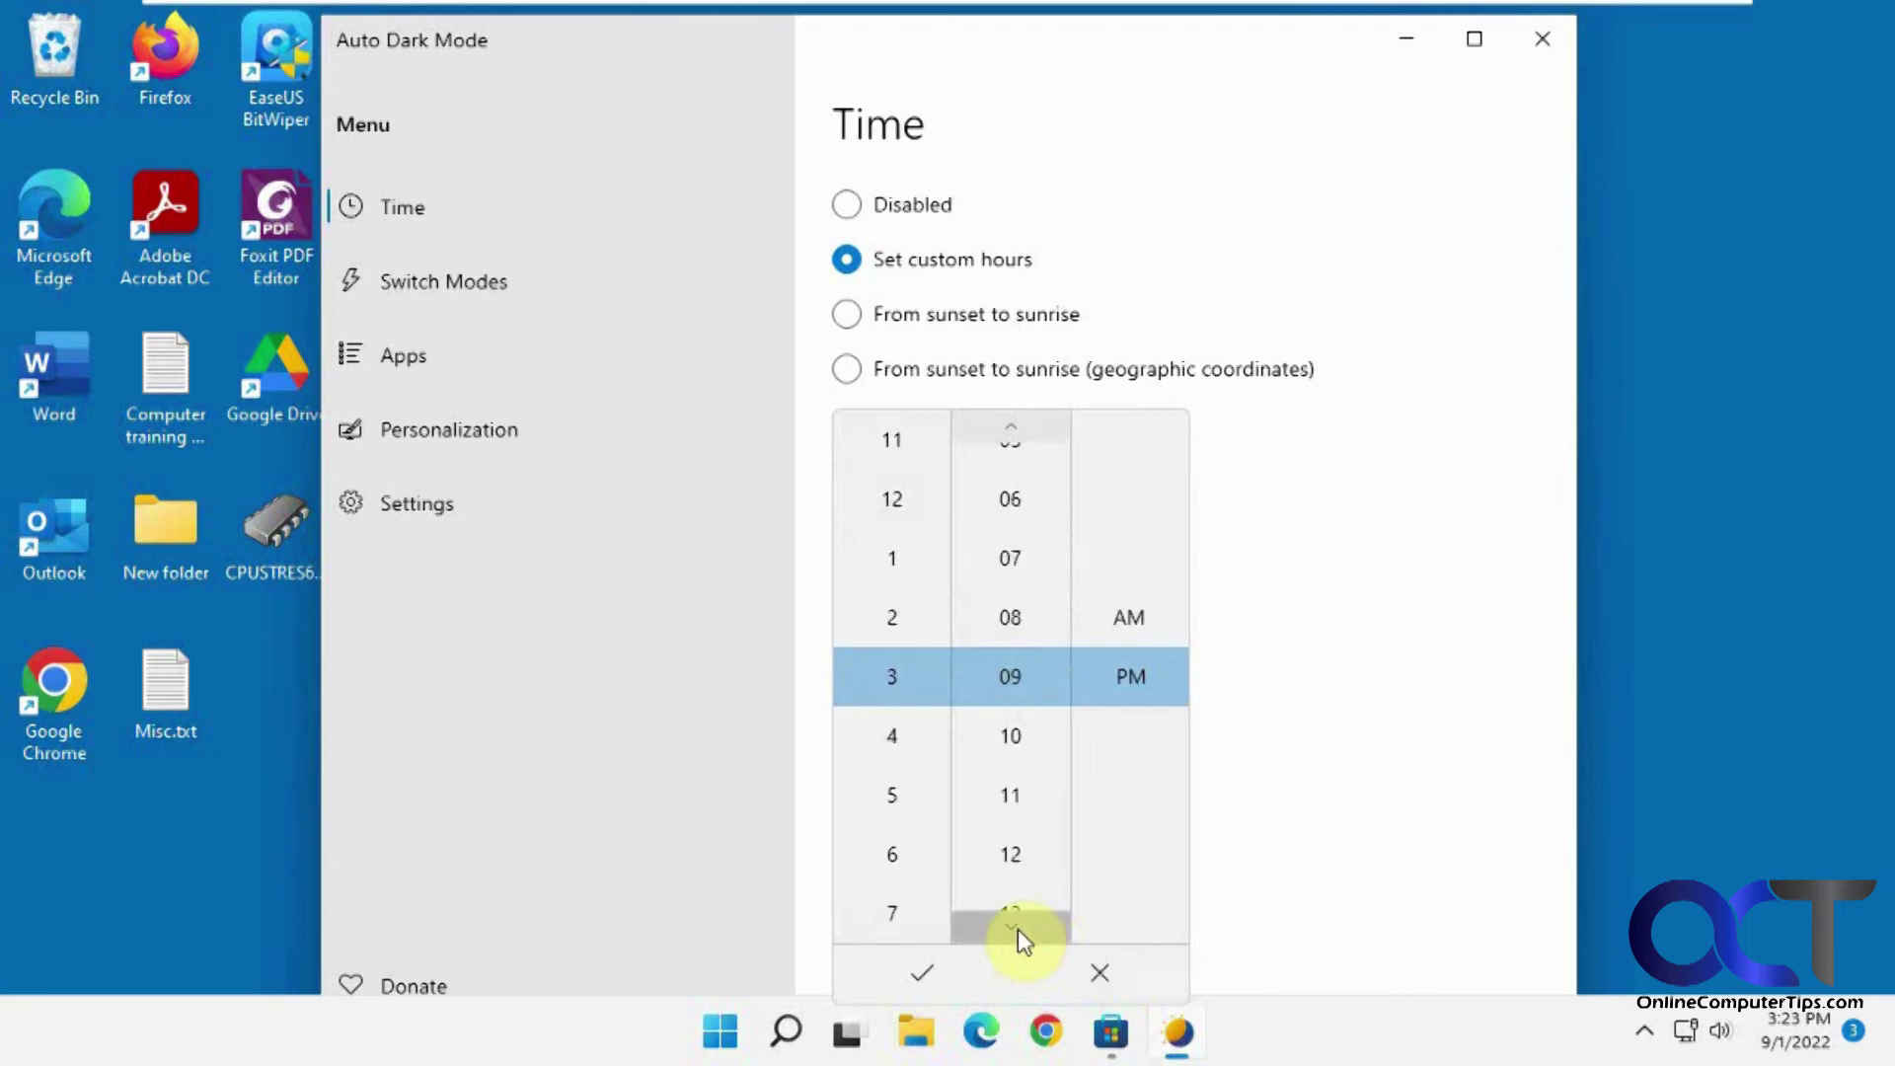
pyautogui.click(1016, 928)
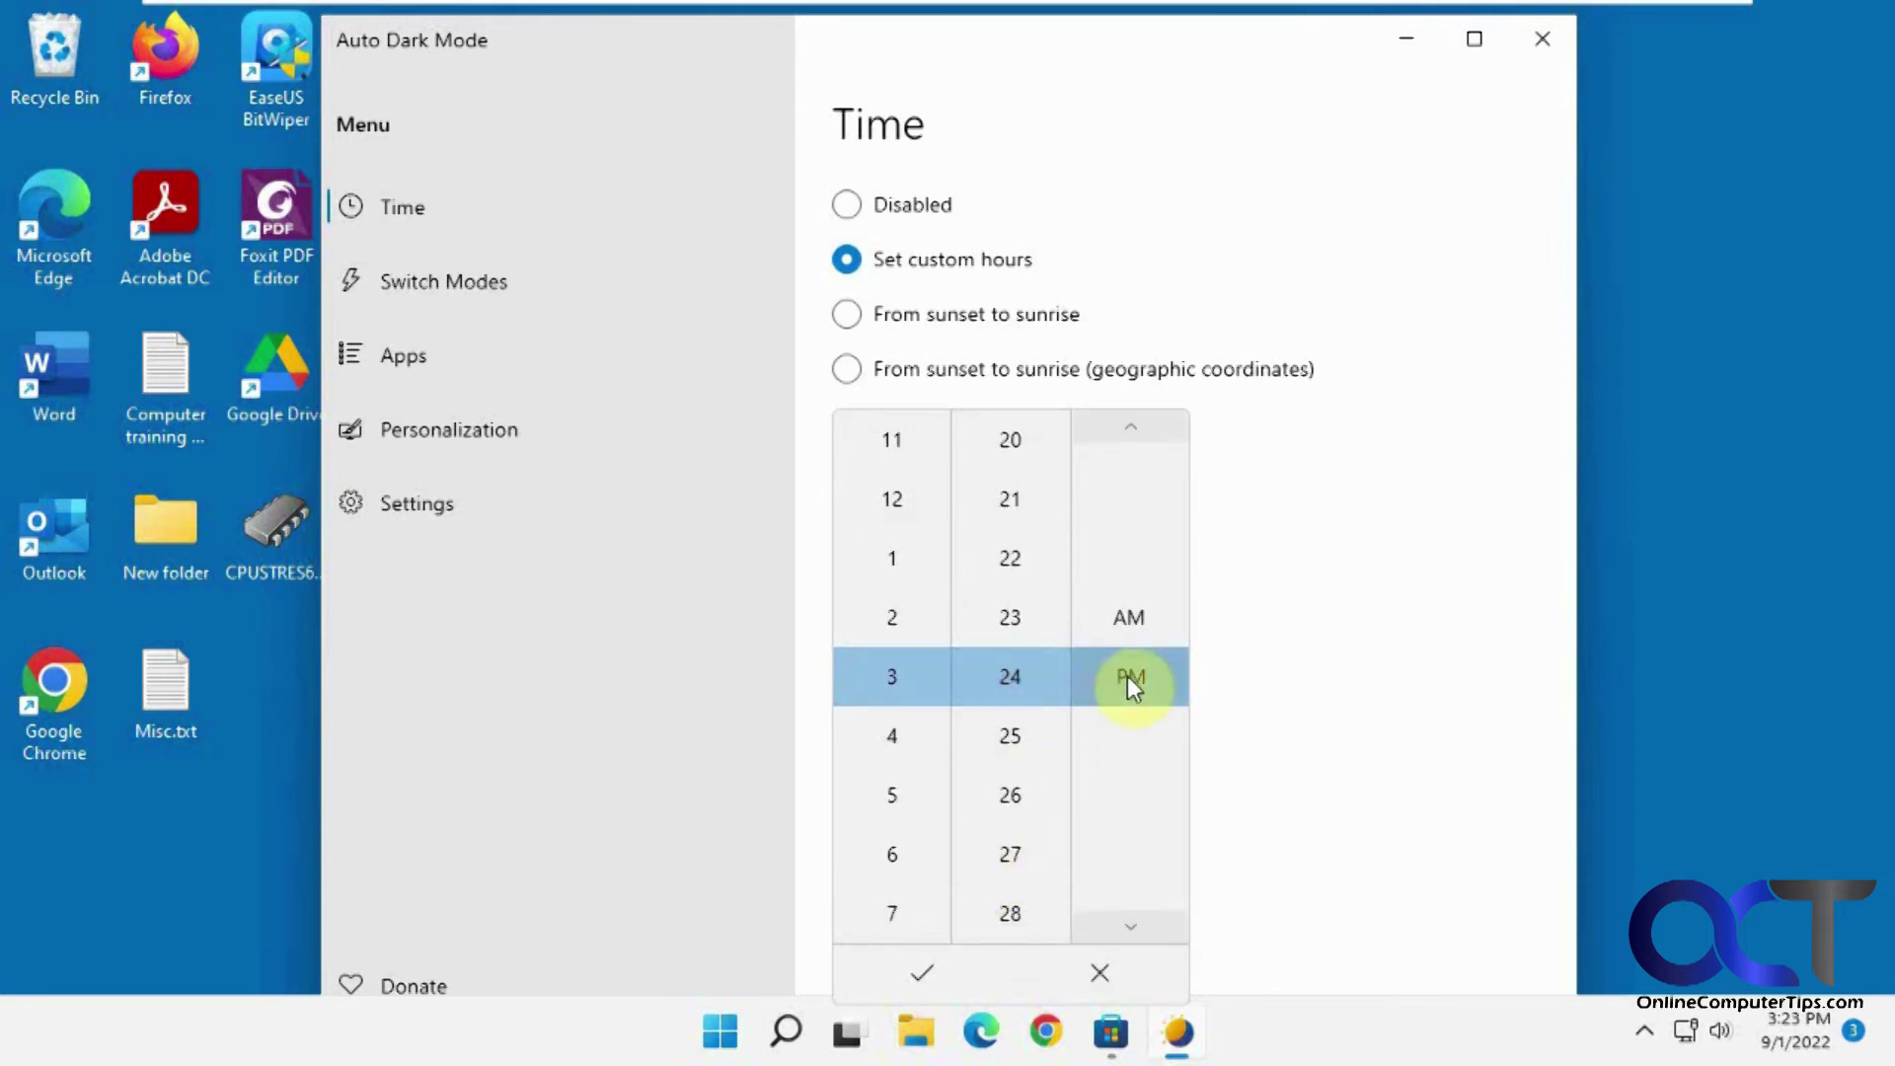
pyautogui.click(921, 975)
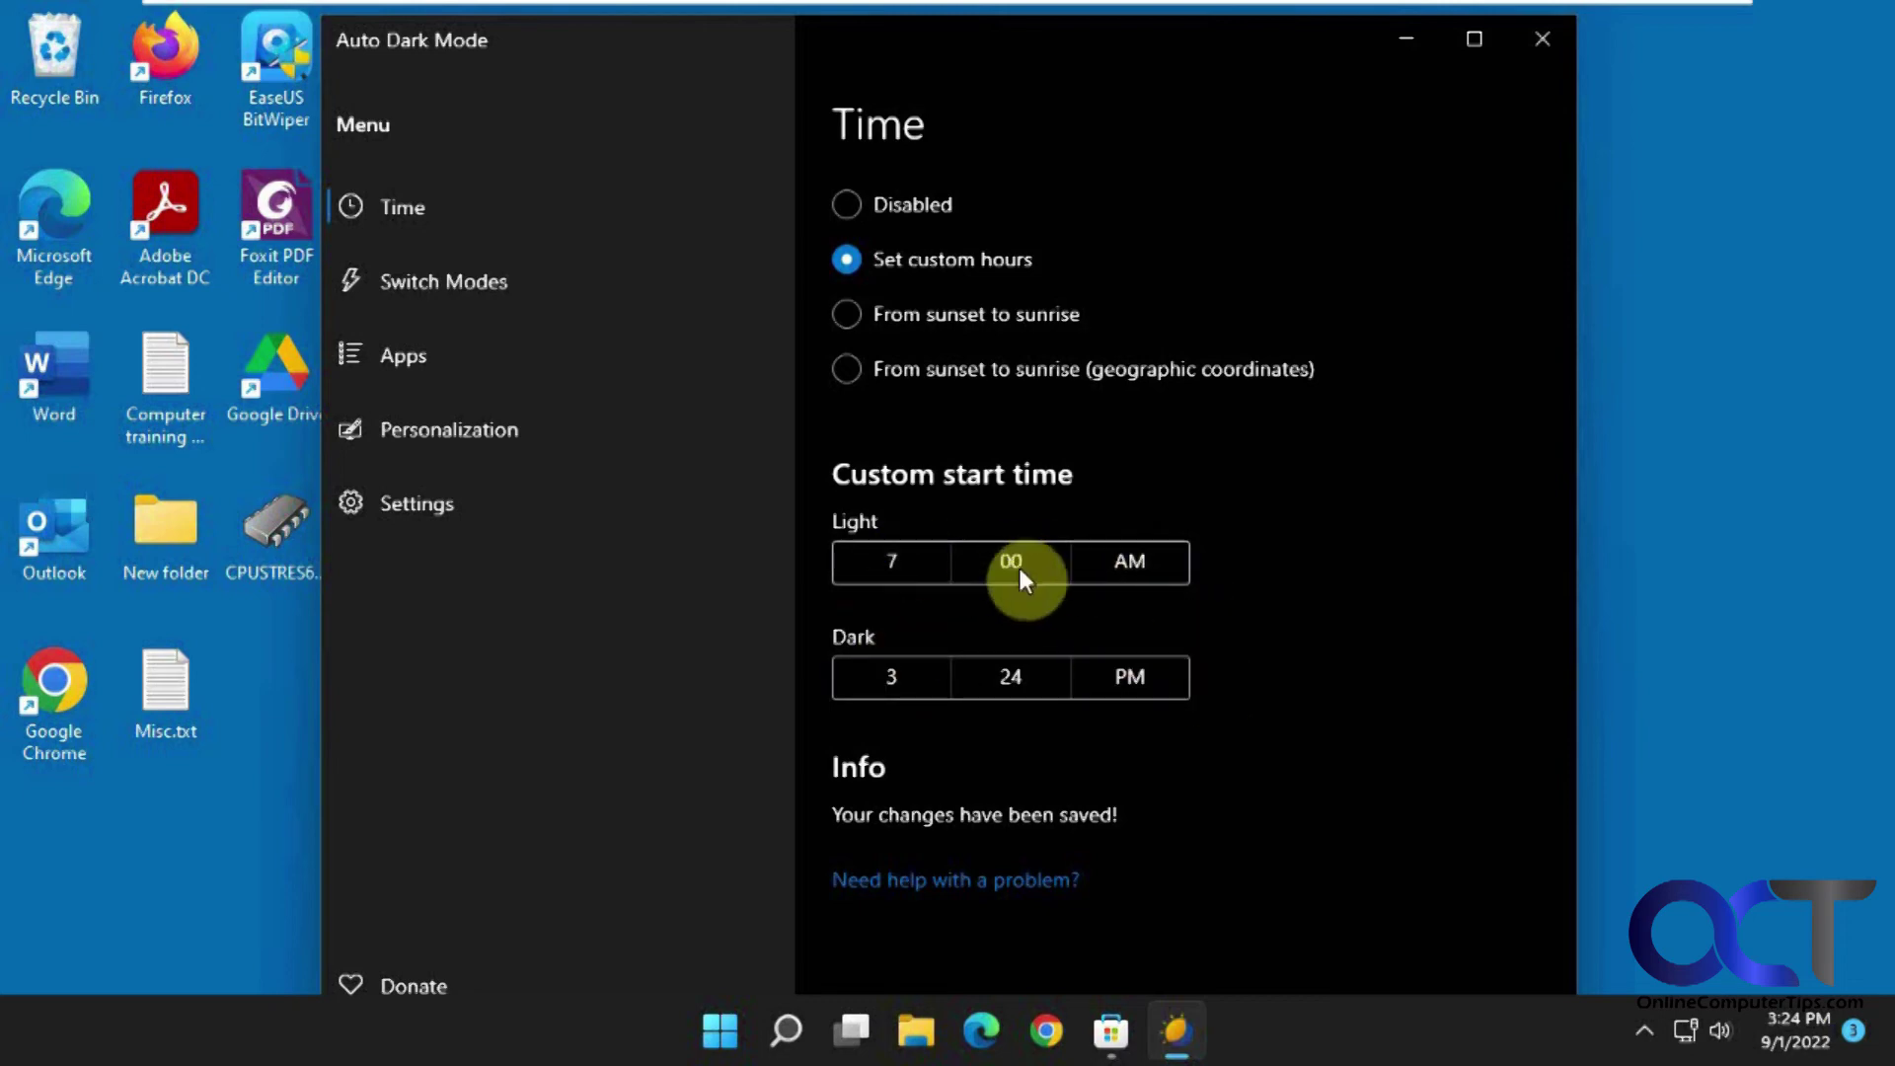
# Wait for 3:24 PM so the theme turns dark, then bring the Store listing forward.
pyautogui.click(1111, 1032)
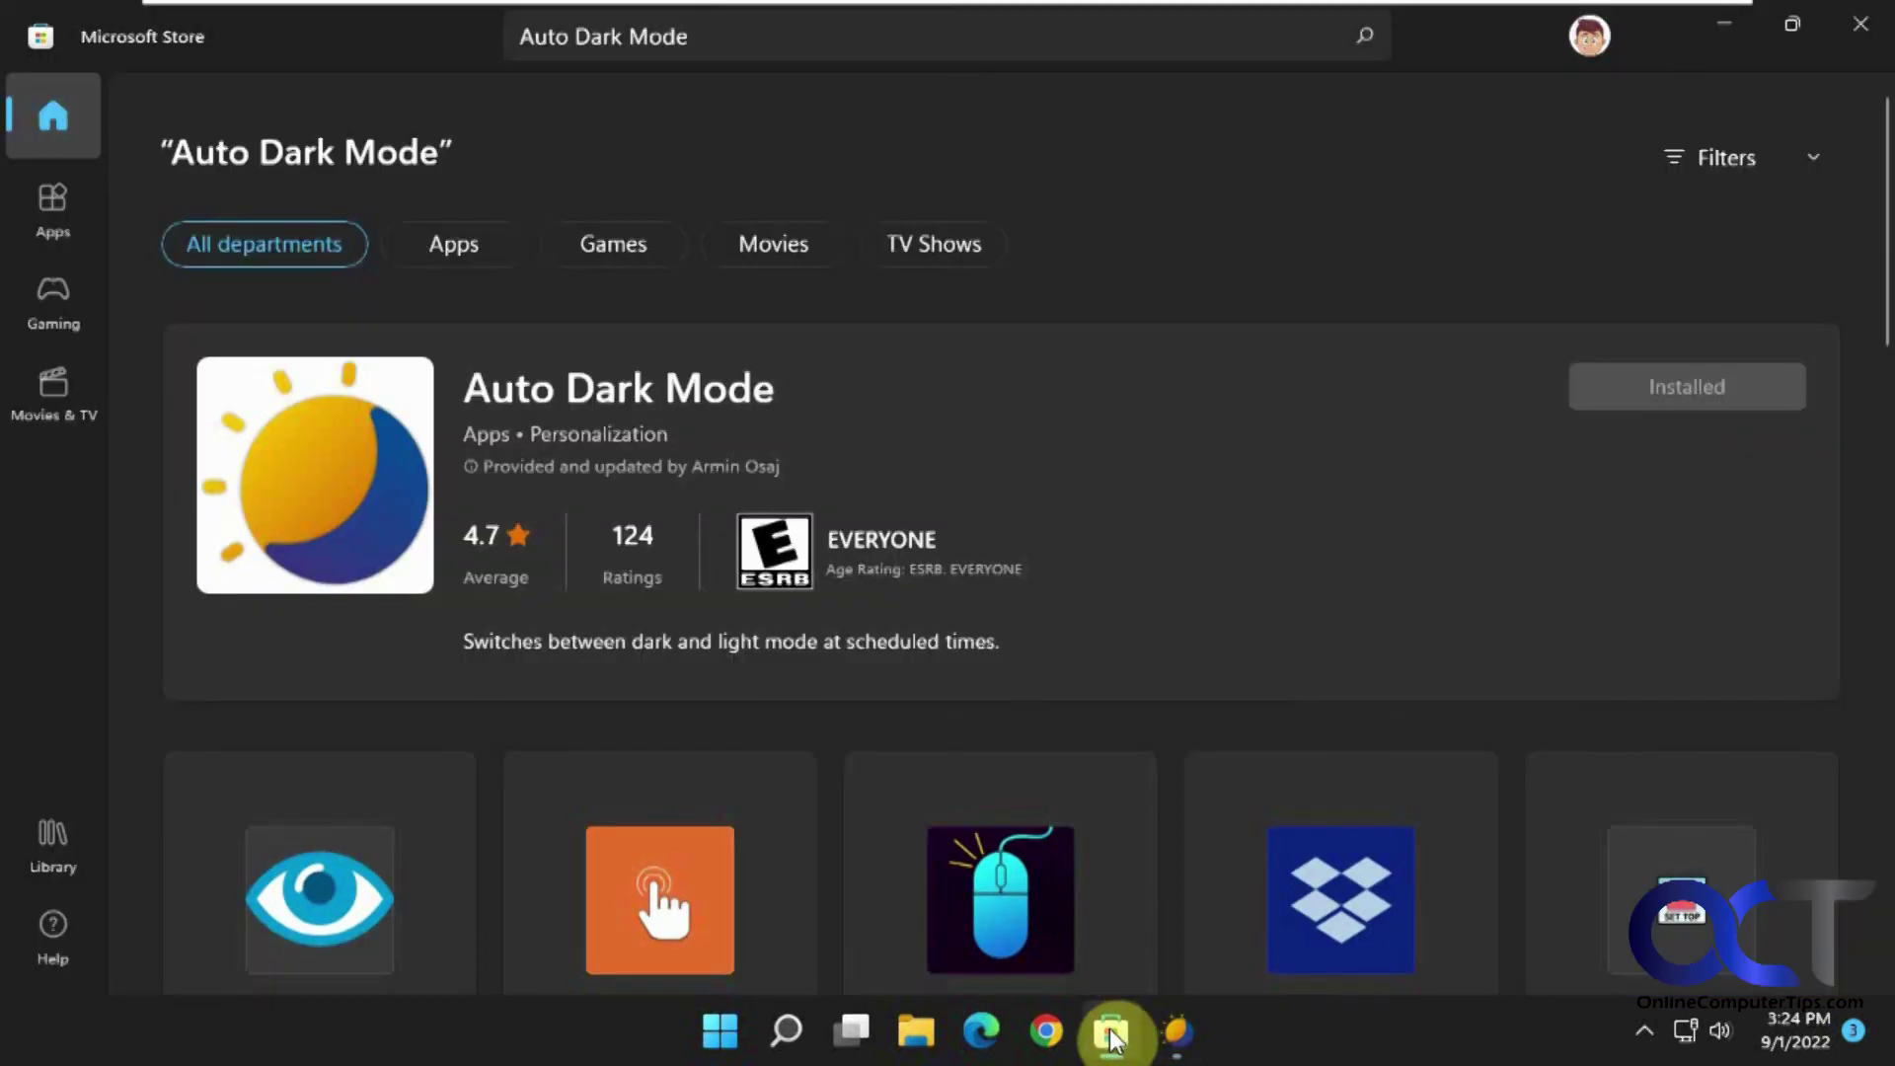
# Switch between the Store and Auto Dark Mode windows, ending on the Store's Installed listing.
pyautogui.click(1111, 1032)
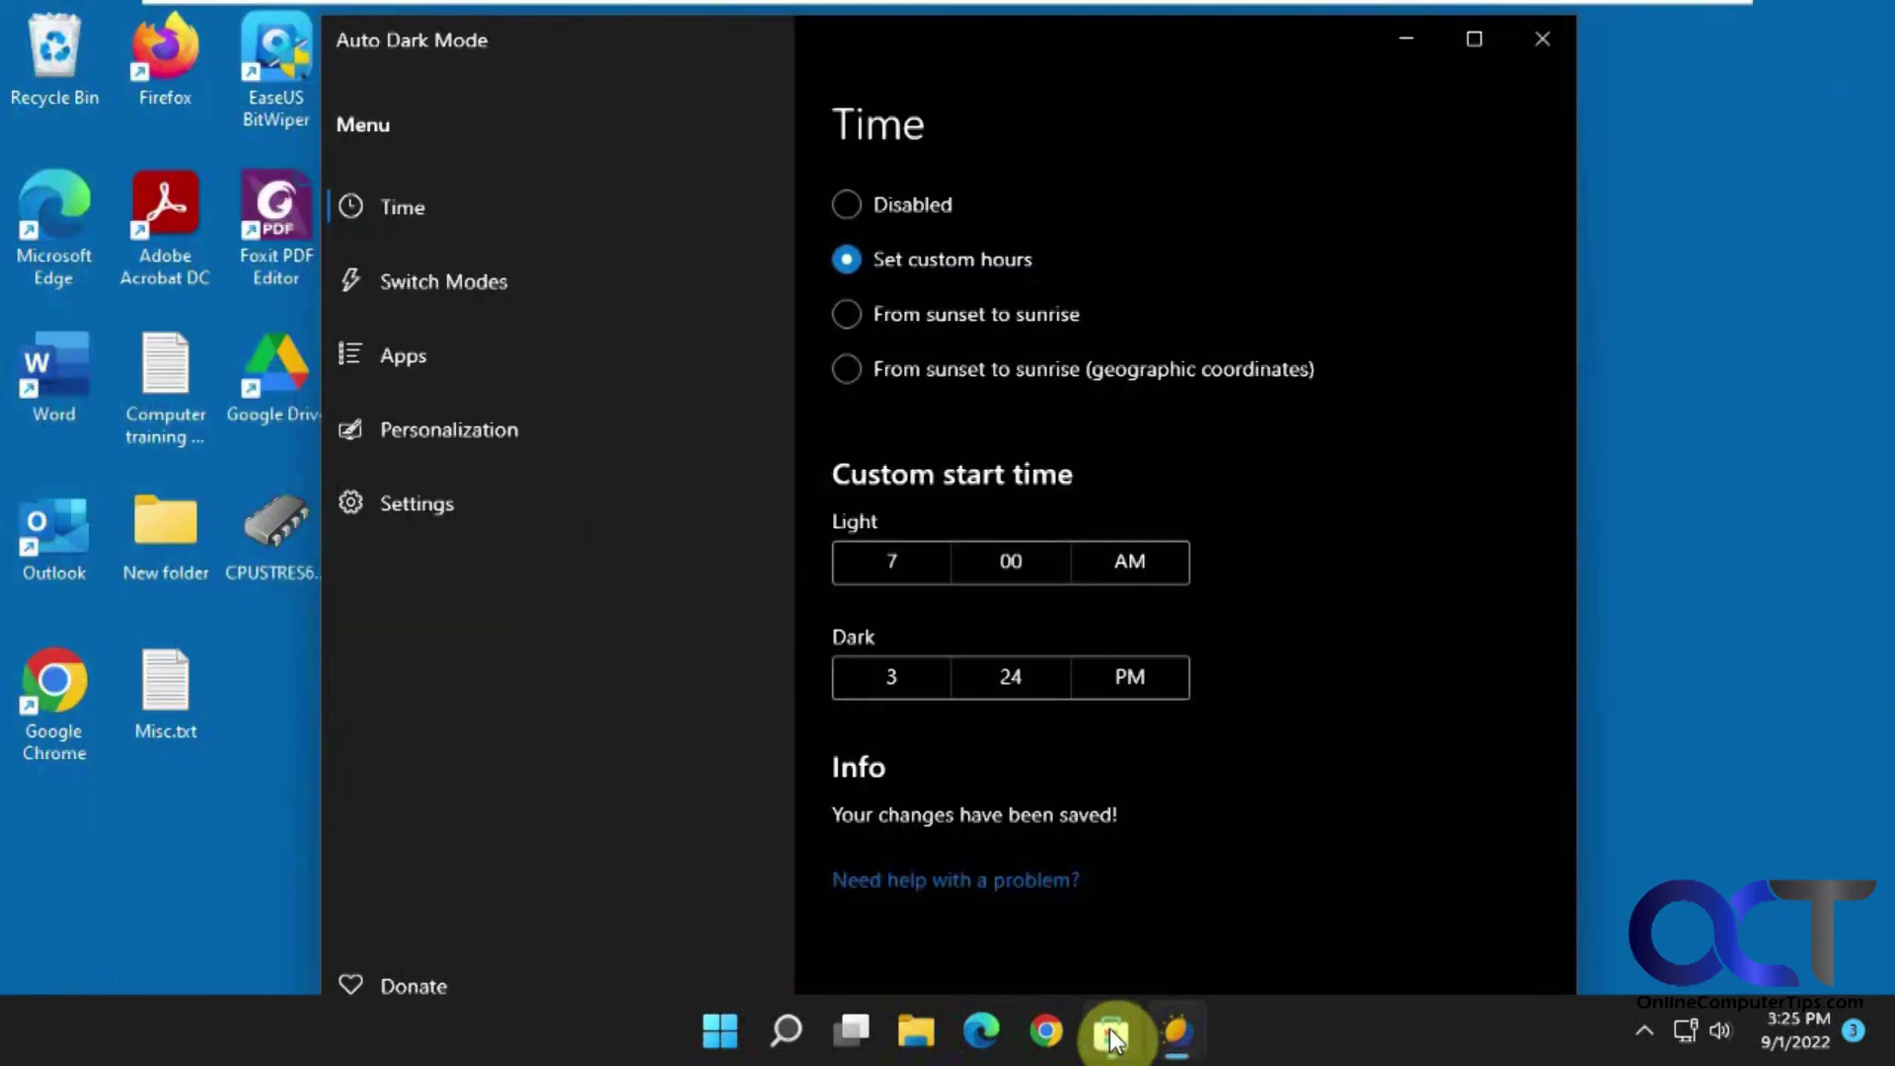
pyautogui.click(1185, 1032)
pyautogui.click(1186, 1032)
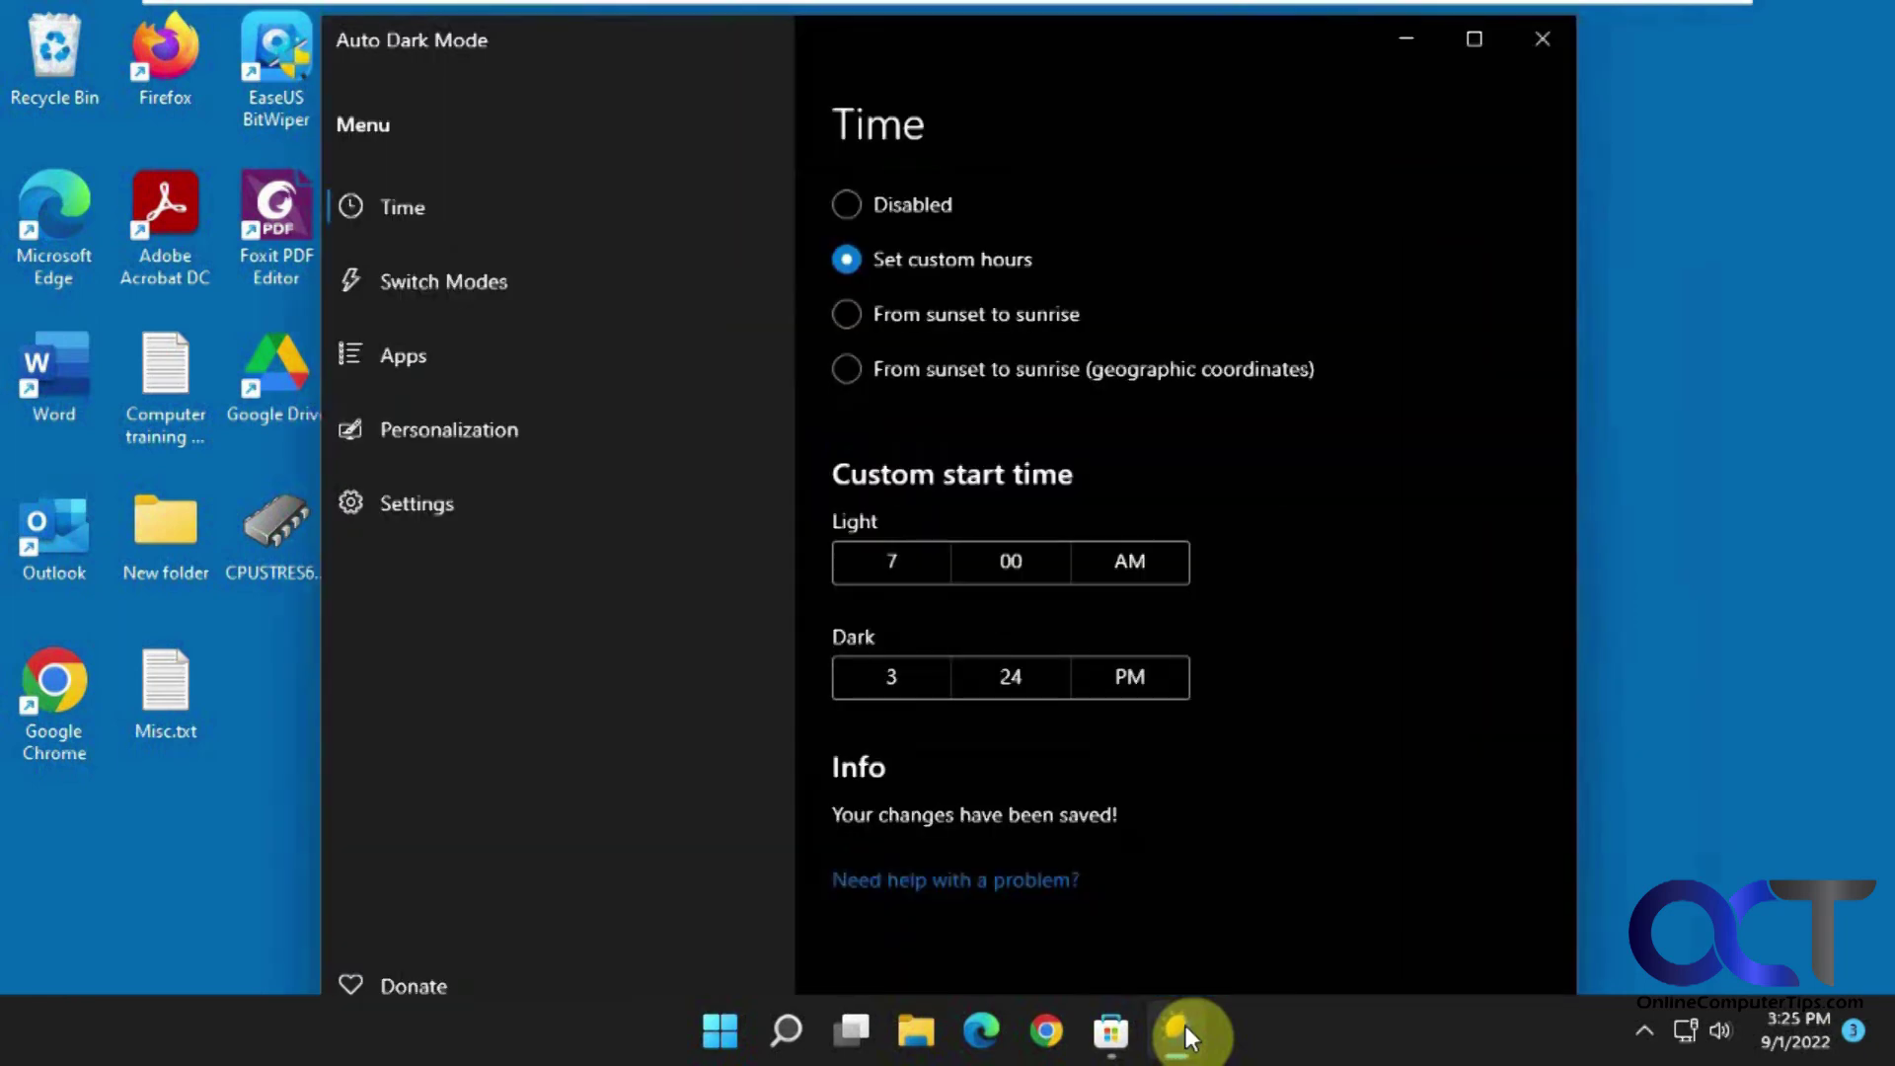
pyautogui.click(1112, 1032)
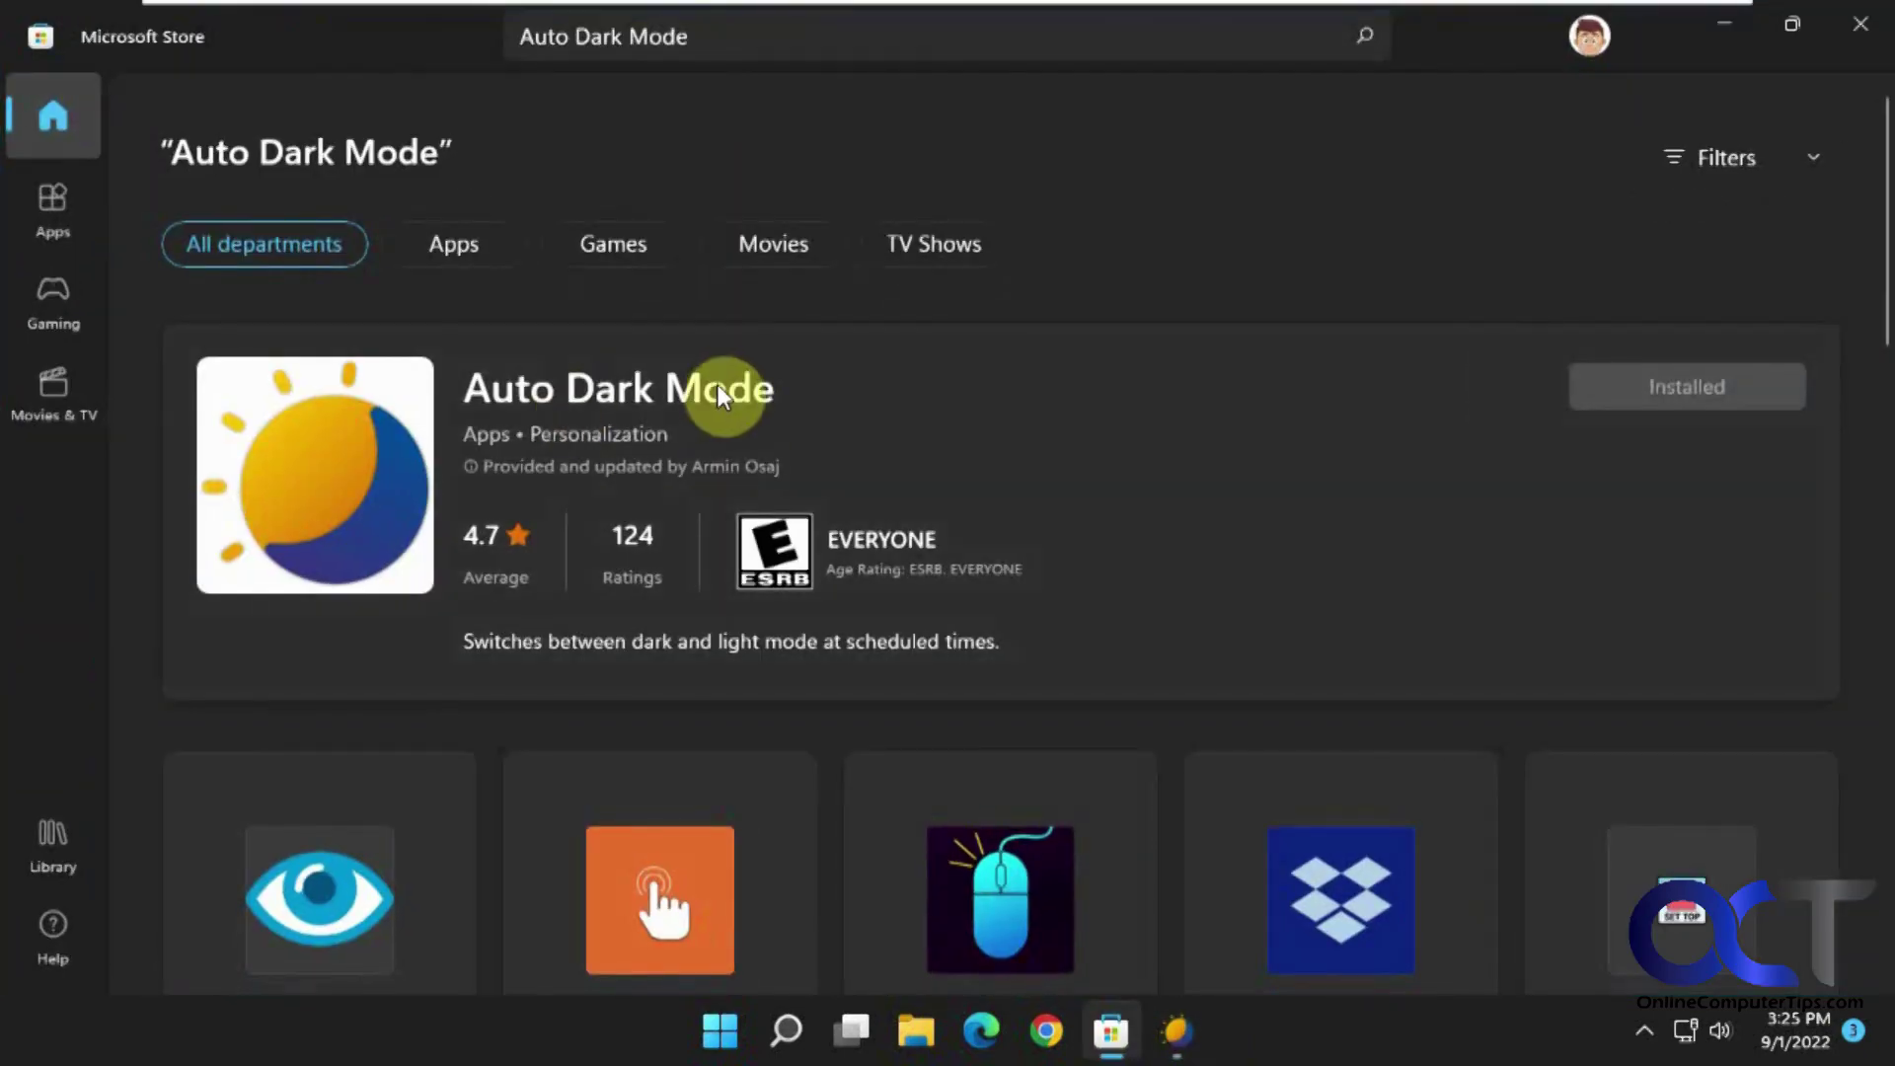